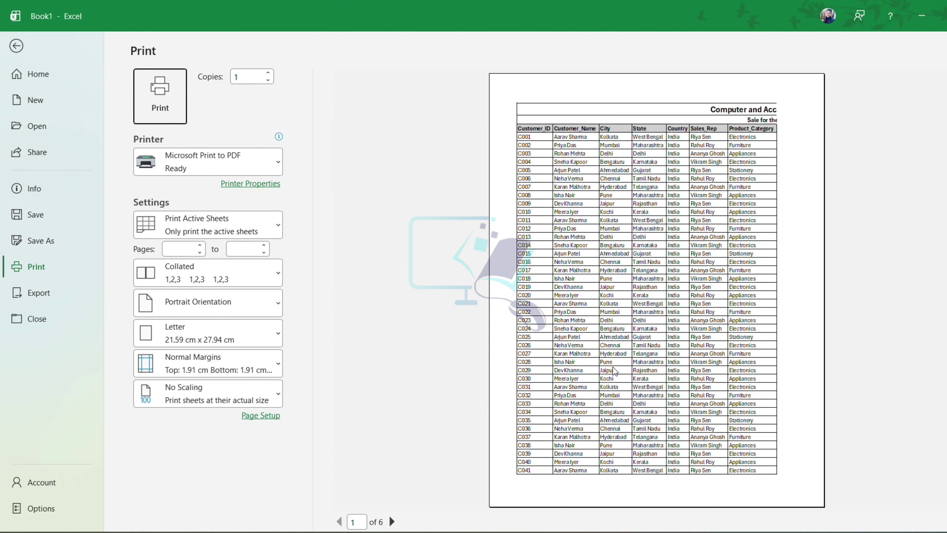
Step: Look through the print preview pages to see how the sales table splits, and return to the sheet
scroll(614, 369, "down", 1)
scroll(656, 403, "down", 1)
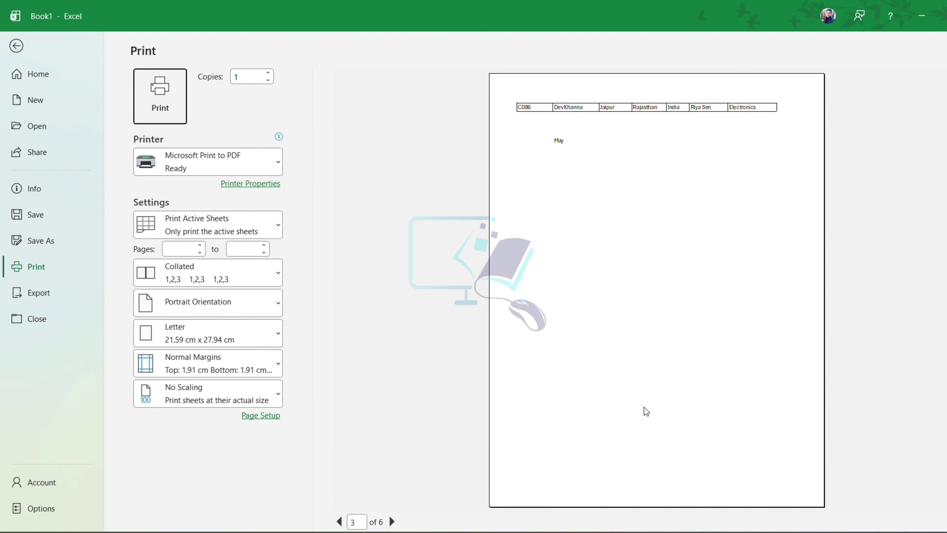
scroll(599, 284, "down", 1)
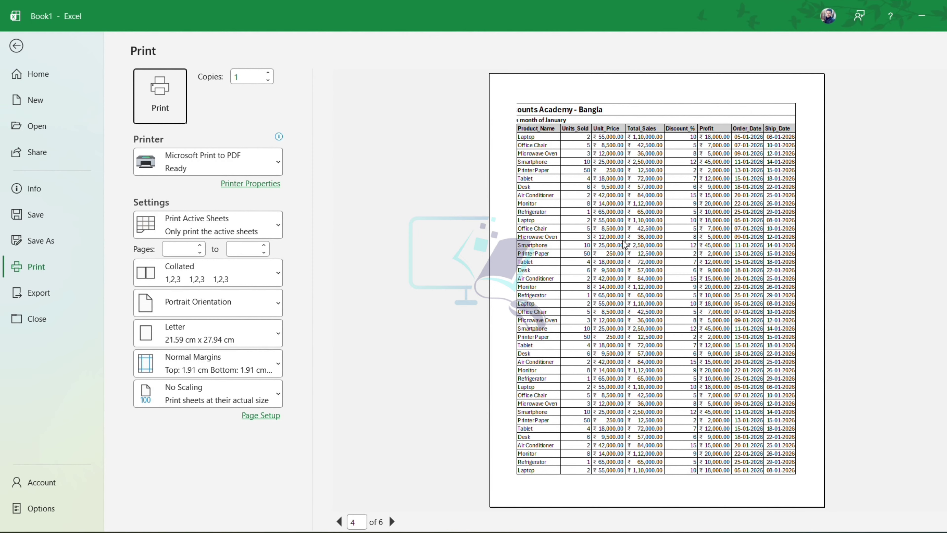
key("Escape")
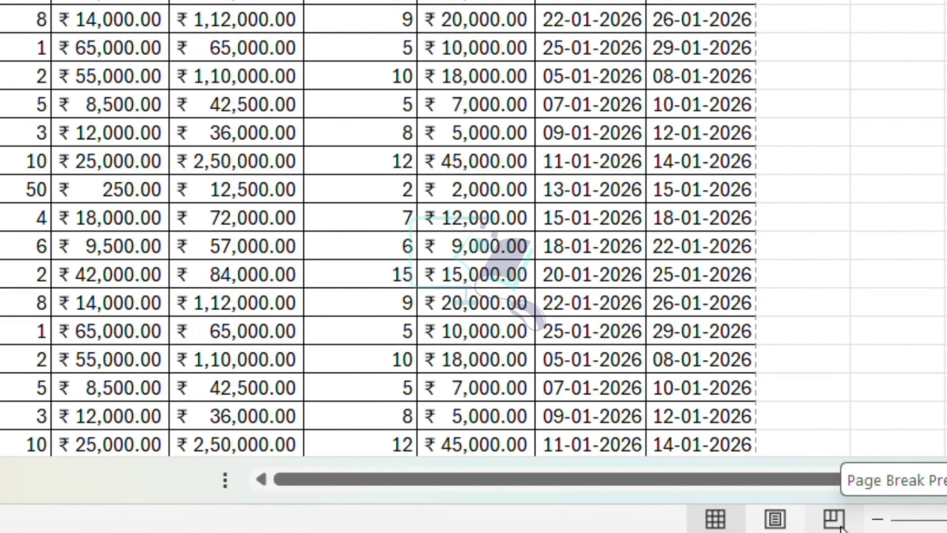
Step: Switch Sheet4 to Page Break Preview at a readable size
left_click(834, 519)
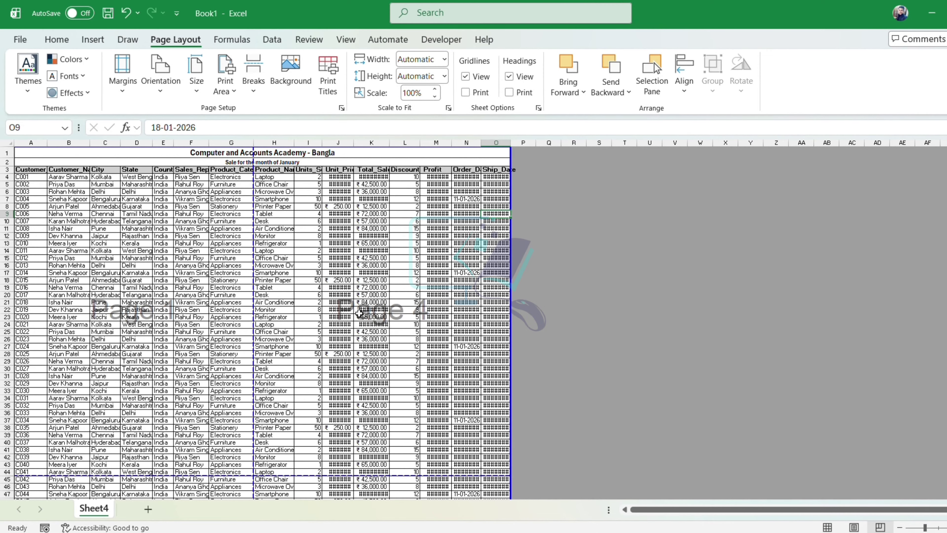
scroll(359, 313, "up", 2)
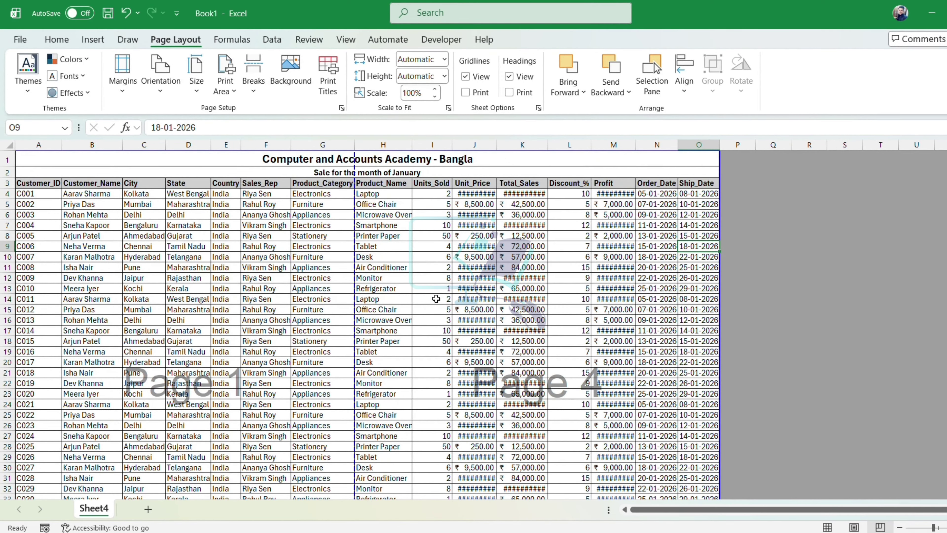
scroll(395, 308, "up", 2)
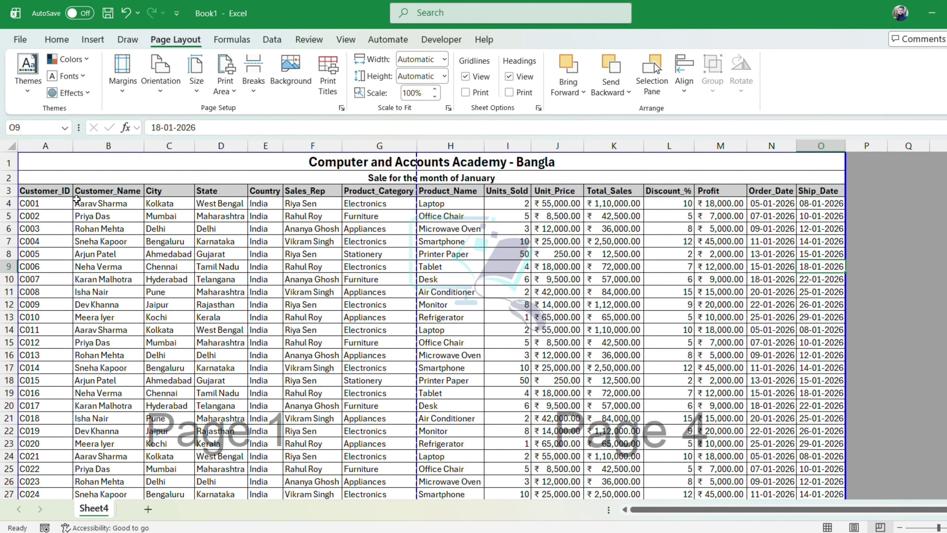
Step: Examine how the vertical and horizontal page breaks divide the sales table from its header row down to the last records
left_click_drag(57, 190, 383, 397)
scroll(344, 274, "up", 6)
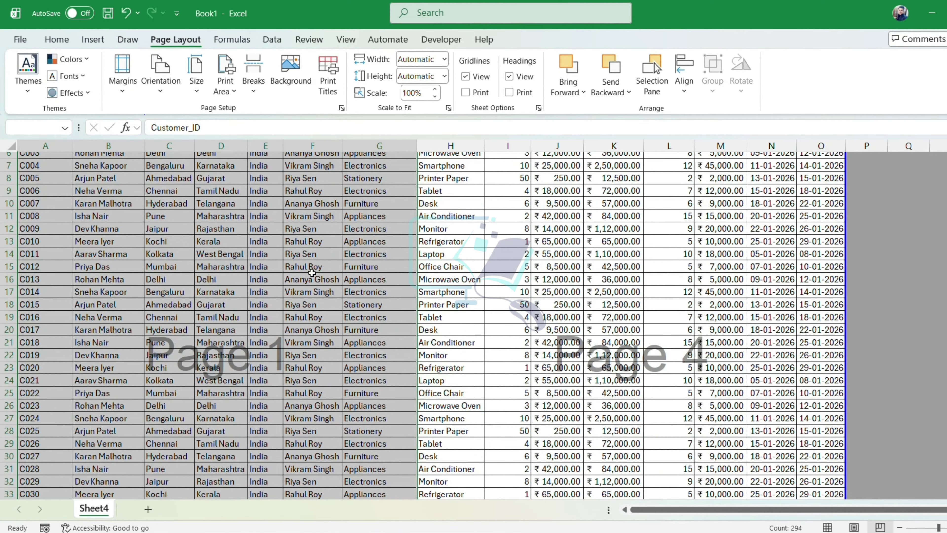
left_click(451, 266)
scroll(428, 262, "up", 2)
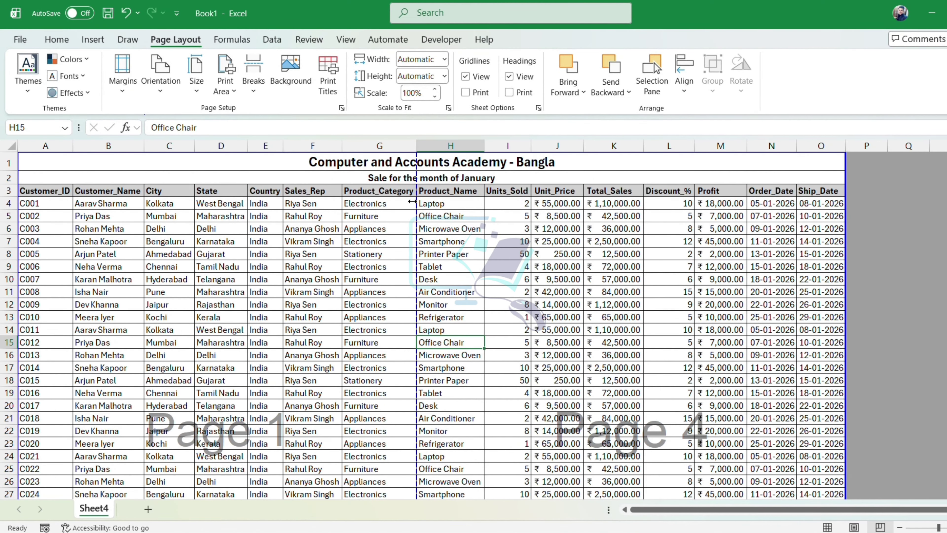
scroll(405, 367, "down", 2)
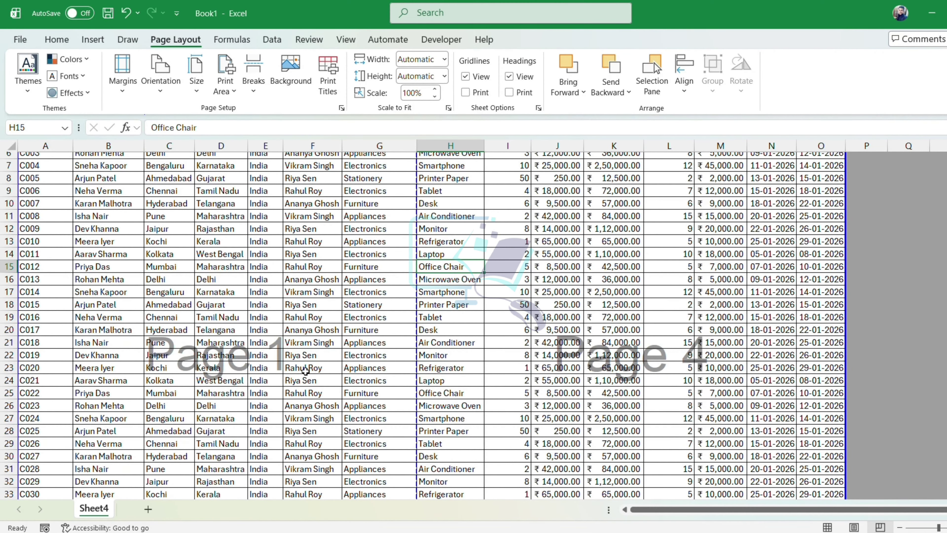
left_click(256, 371)
scroll(331, 280, "down", 1)
scroll(331, 281, "down", 7)
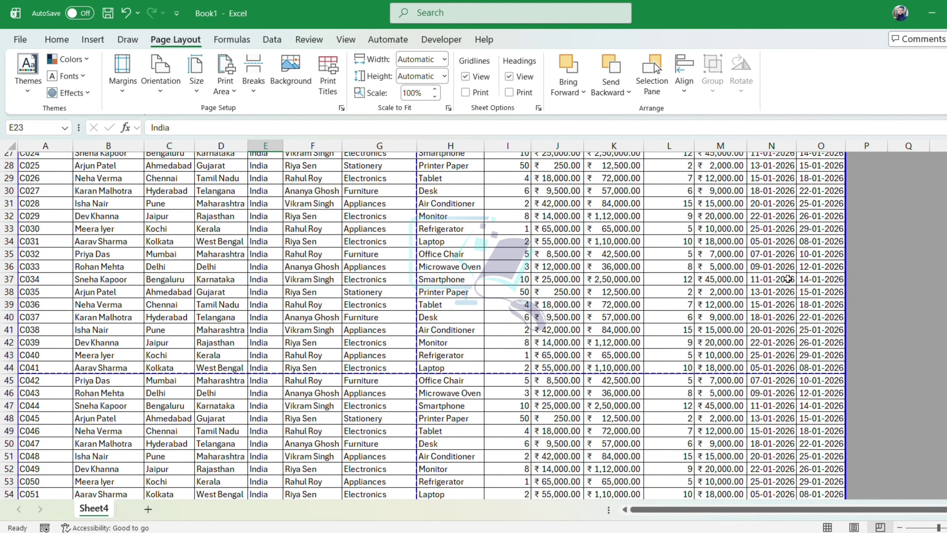
left_click(730, 277)
scroll(412, 354, "down", 4)
left_click(160, 430)
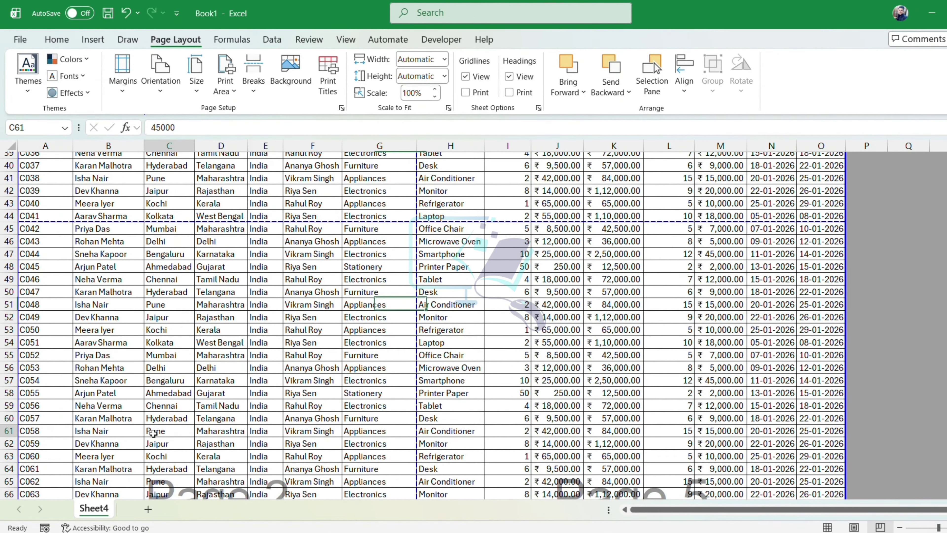
scroll(160, 433, "down", 2)
left_click(677, 405)
scroll(677, 405, "down", 10)
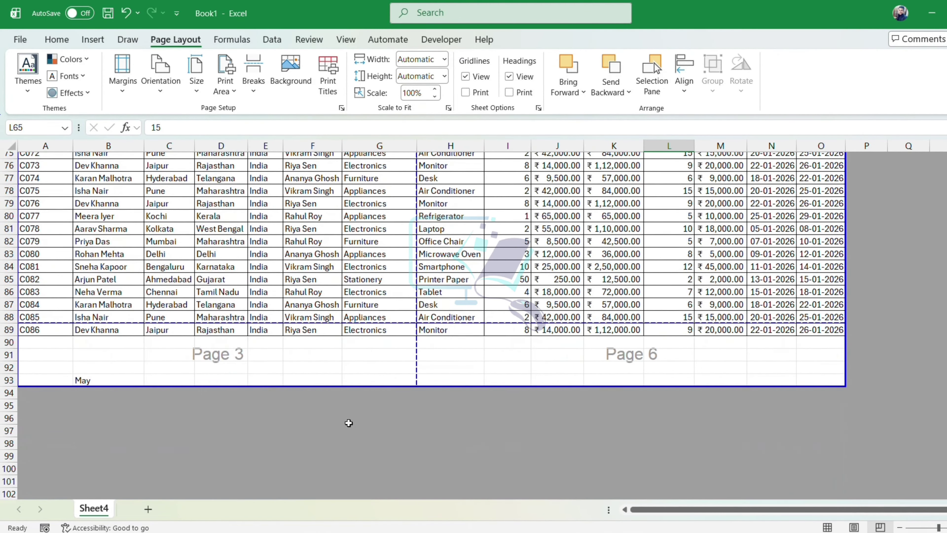
Step: Inspect the last printed pages, including the stray May entry in B93 and the final record in row 89
left_click(267, 356)
left_click(590, 364)
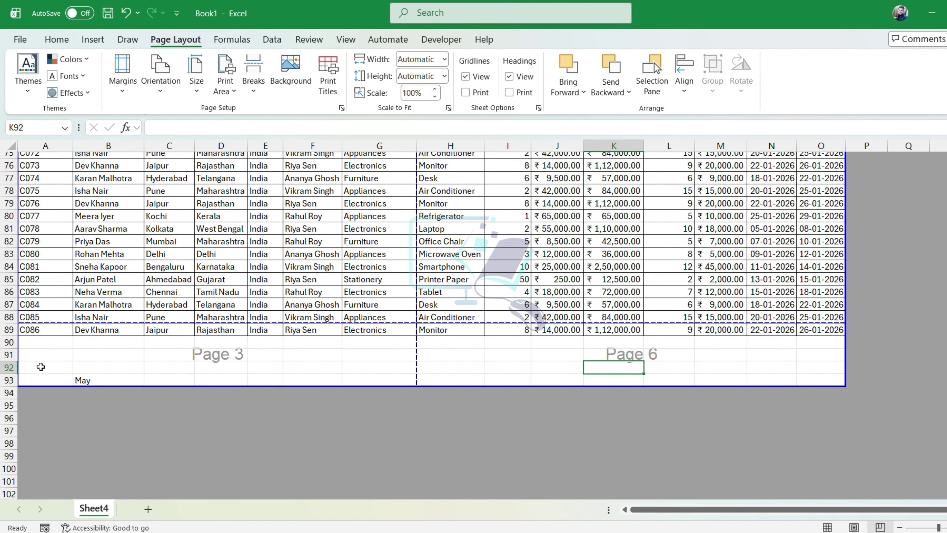
left_click(80, 380)
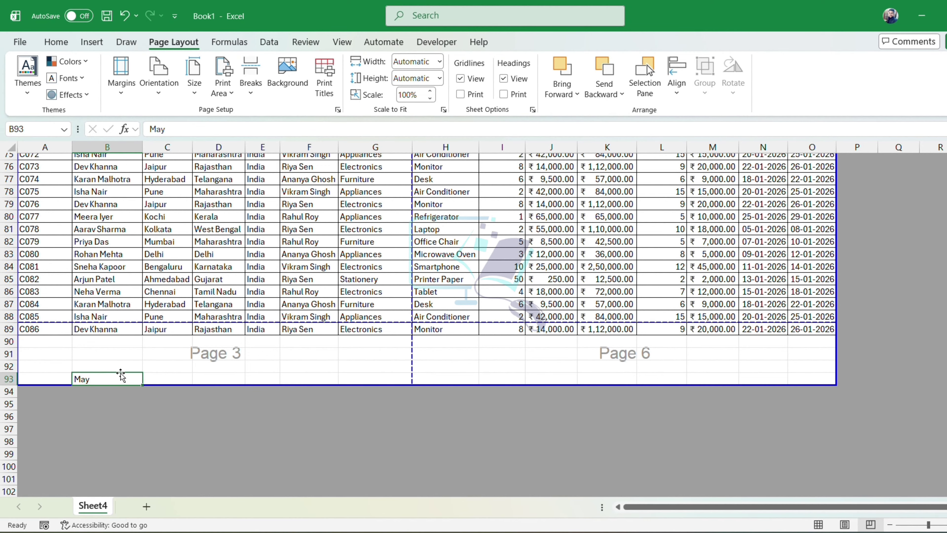
left_click_drag(39, 329, 815, 324)
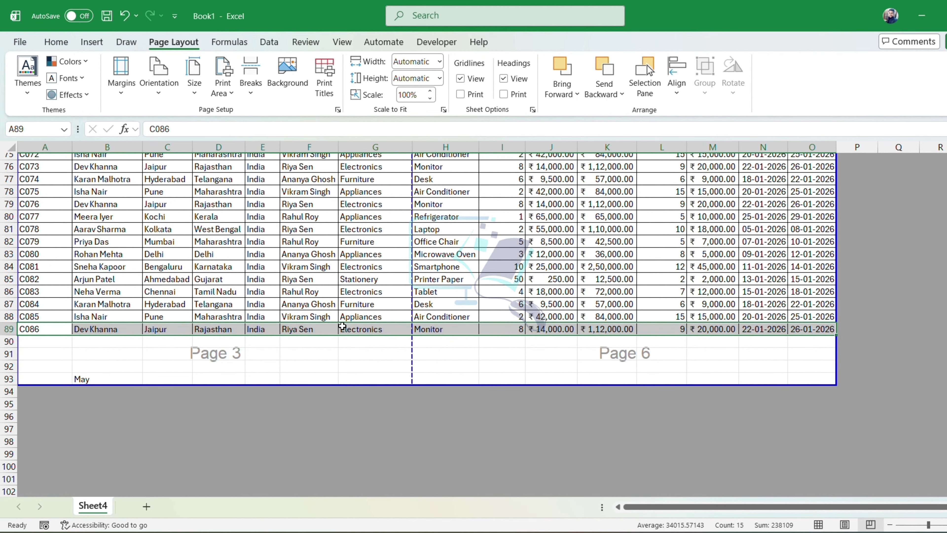
Step: Set the print area to A1:O89, from the title through the last record, leaving out the May entry
scroll(342, 326, "up", 1)
scroll(343, 325, "up", 20)
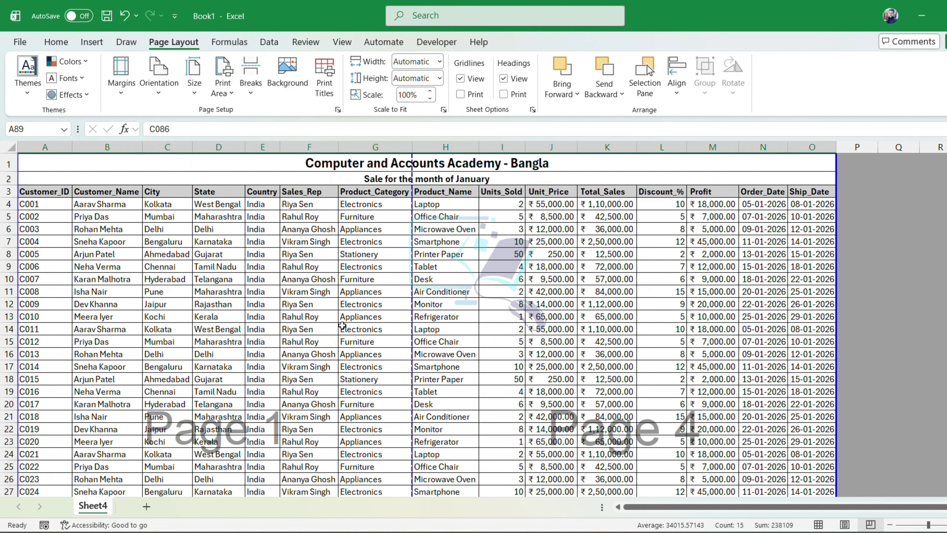
left_click(467, 161)
scroll(484, 285, "down", 19)
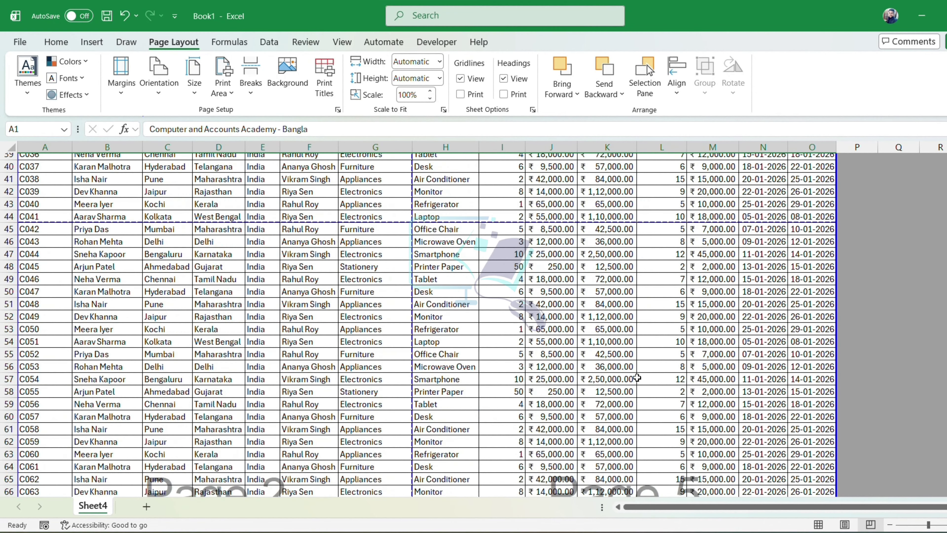
scroll(733, 381, "down", 8)
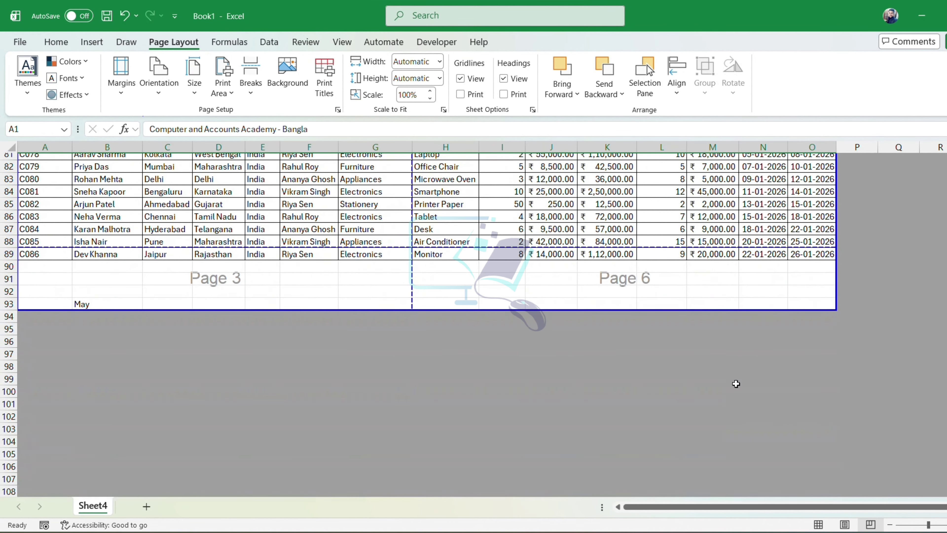
left_click(820, 252, "shift")
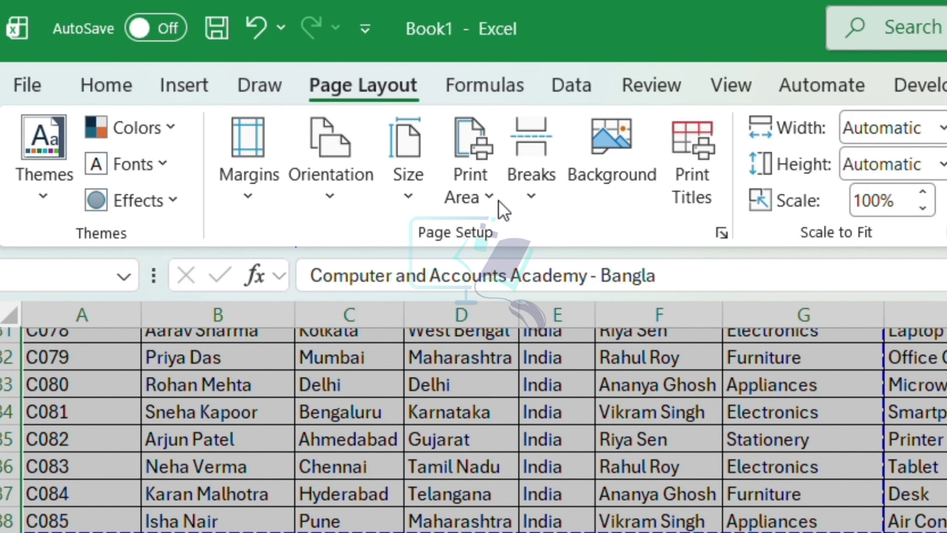
left_click(469, 199)
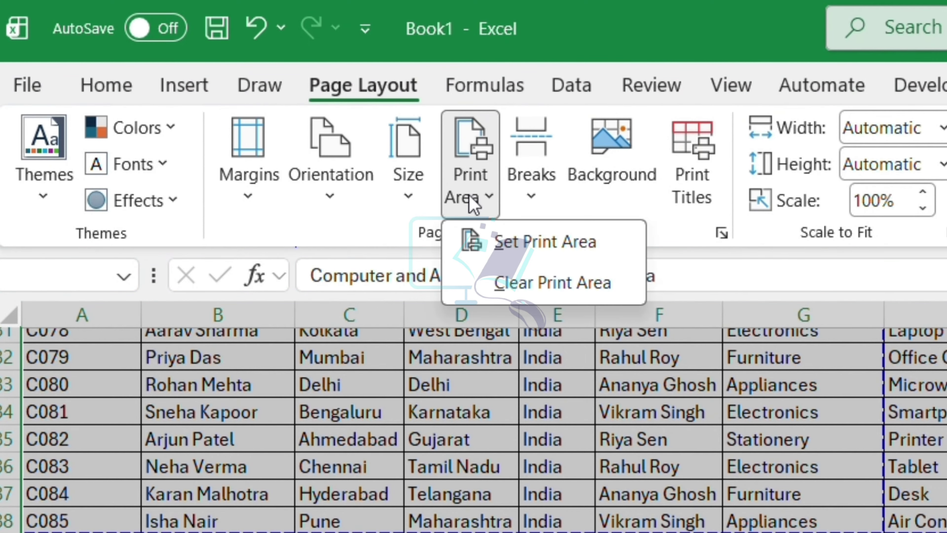
left_click(520, 261)
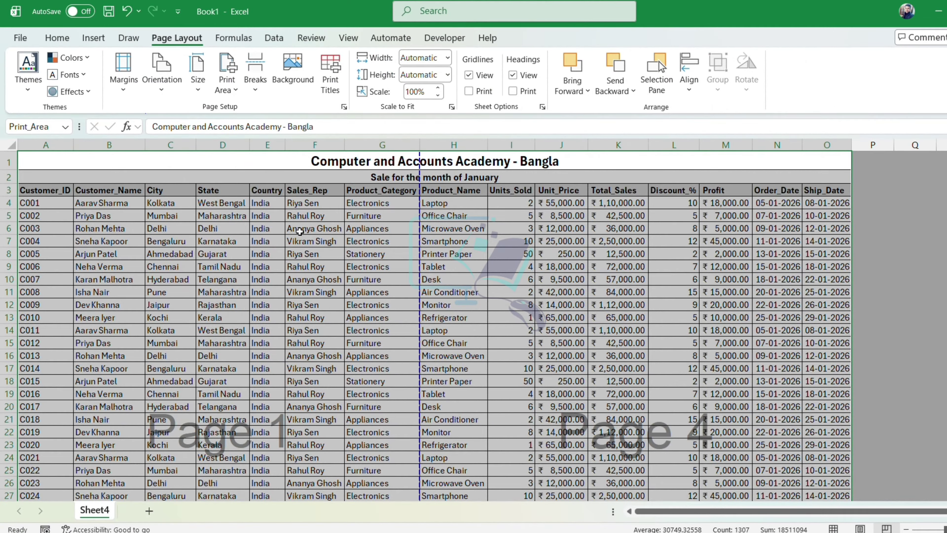
Step: Check the new print area's boundary at the end of the table and its page breaks near the start
left_click(343, 264)
scroll(458, 294, "down", 20)
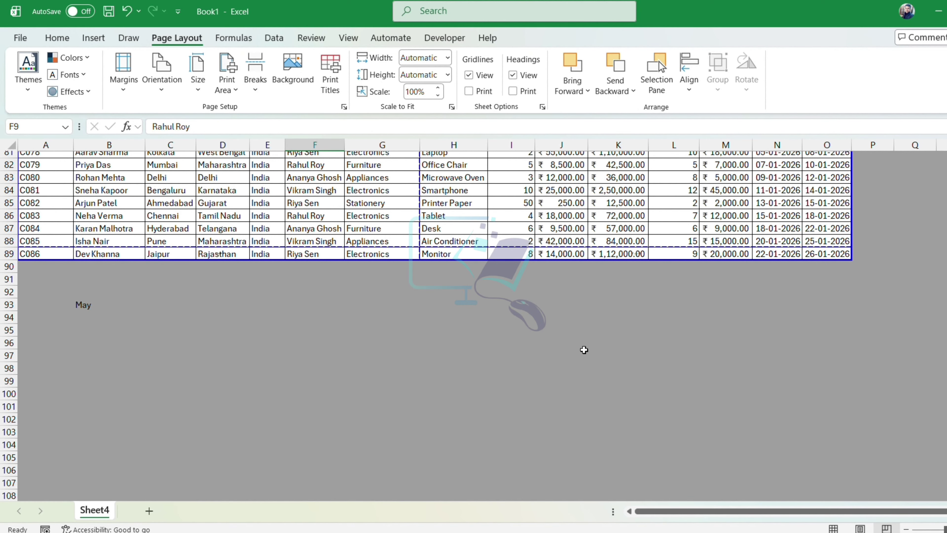
scroll(585, 351, "up", 9)
scroll(587, 352, "up", 18)
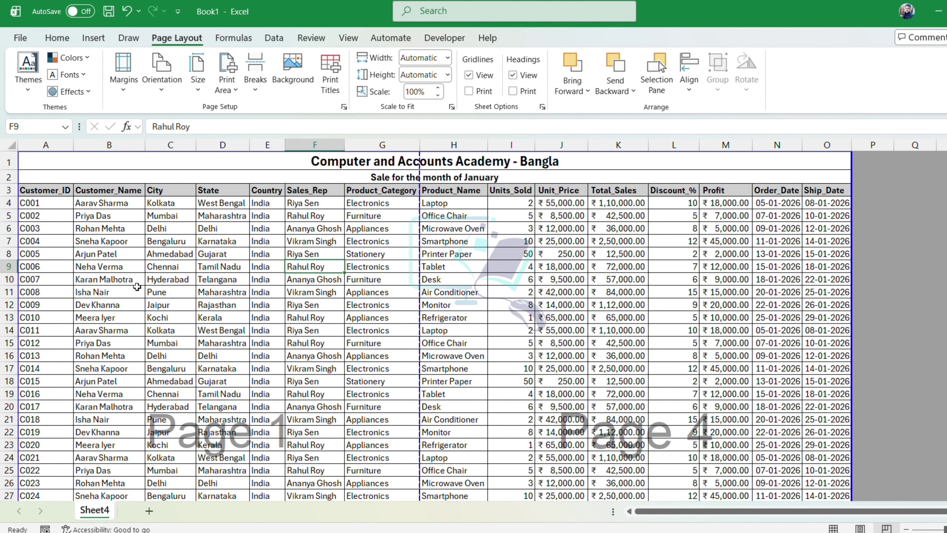
scroll(157, 355, "down", 2)
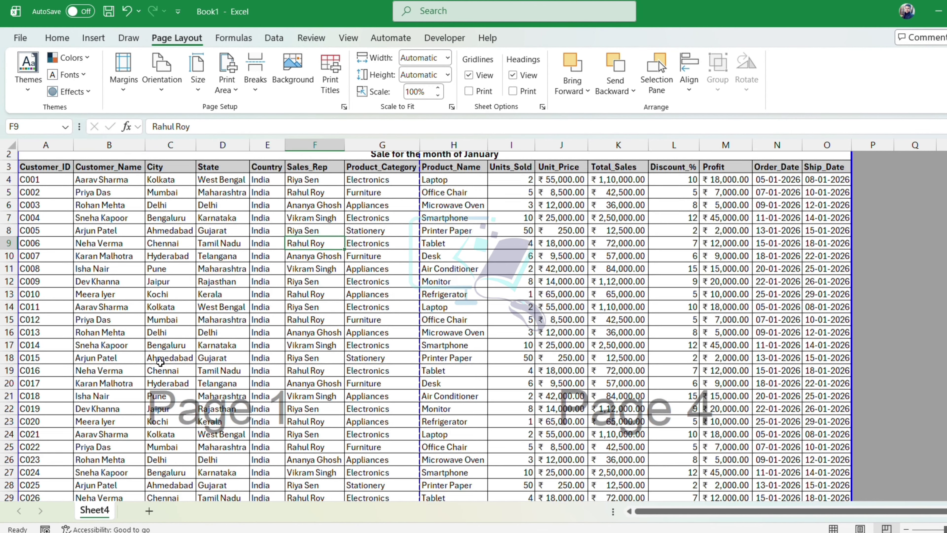
scroll(302, 394, "up", 2)
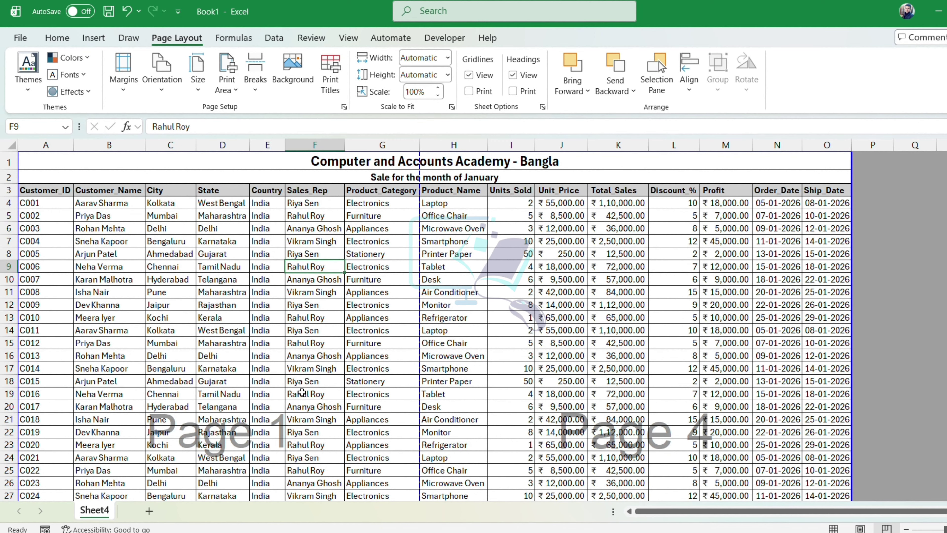
Step: Compare the columns on either side of the vertical page break, A to G and H to O, with the full table width
left_click_drag(52, 189, 395, 483)
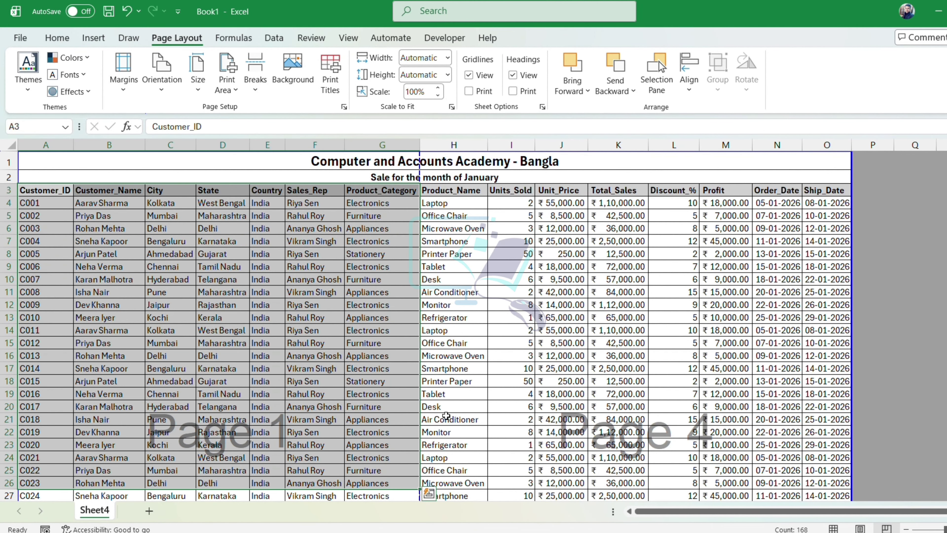
left_click_drag(452, 190, 794, 487)
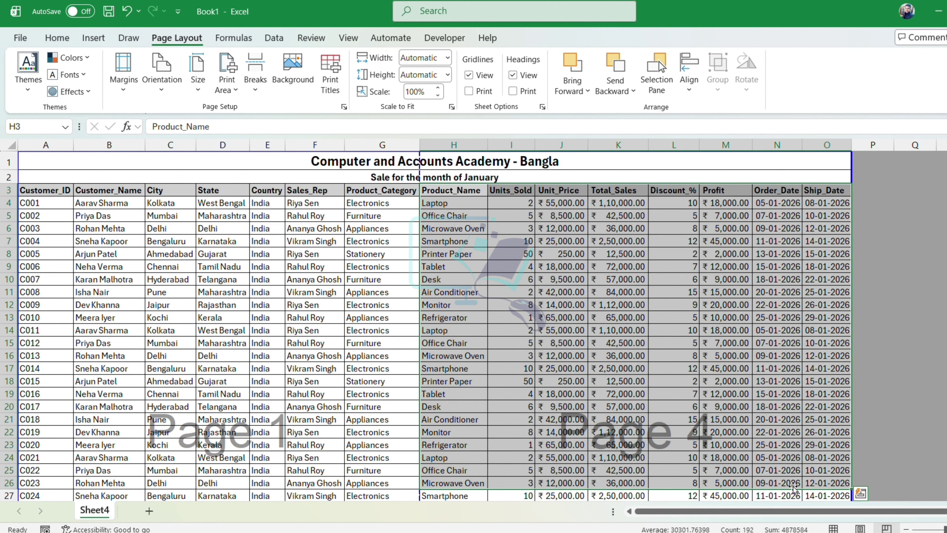
left_click_drag(47, 190, 832, 444)
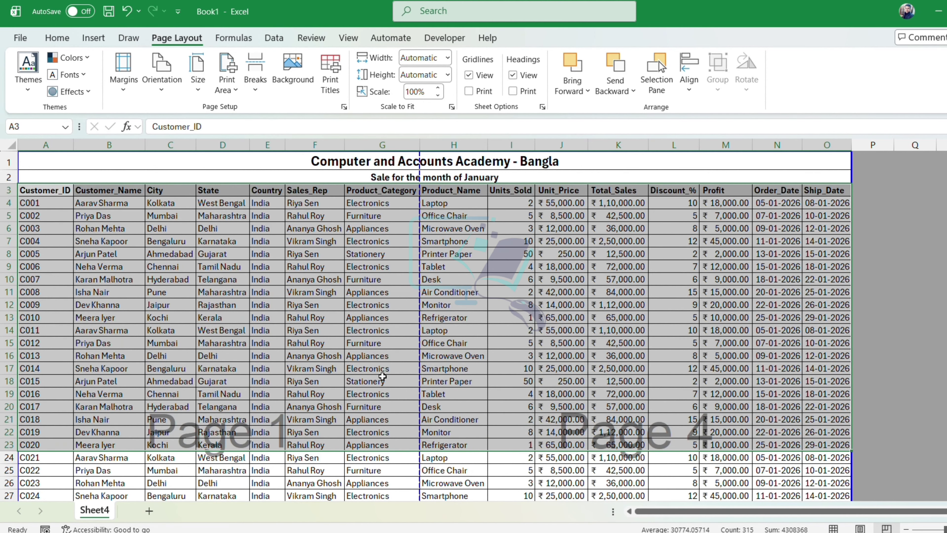
left_click(340, 381)
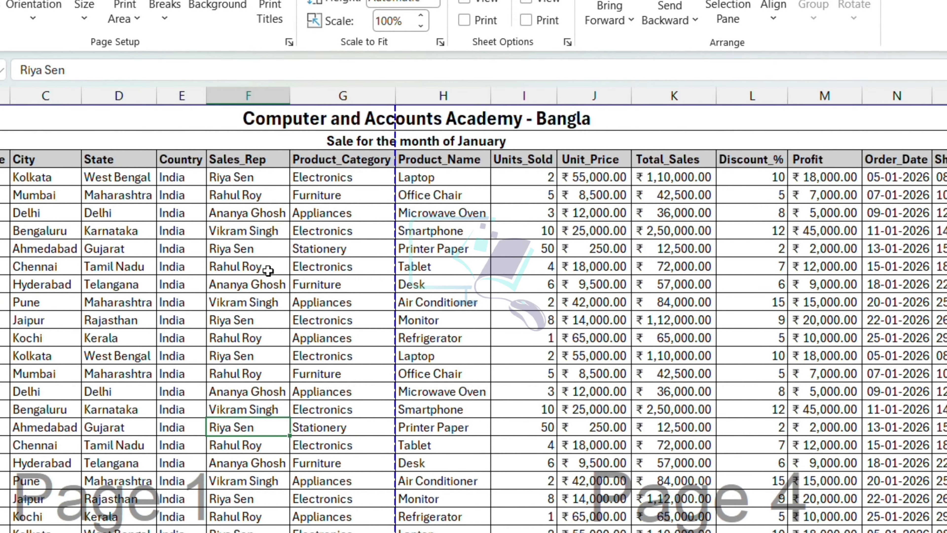
Step: Inspect the Sales_Rep column and the full-width records in rows 11 to 13 across the page break
left_click_drag(277, 176, 277, 531)
scroll(226, 302, "up", 3)
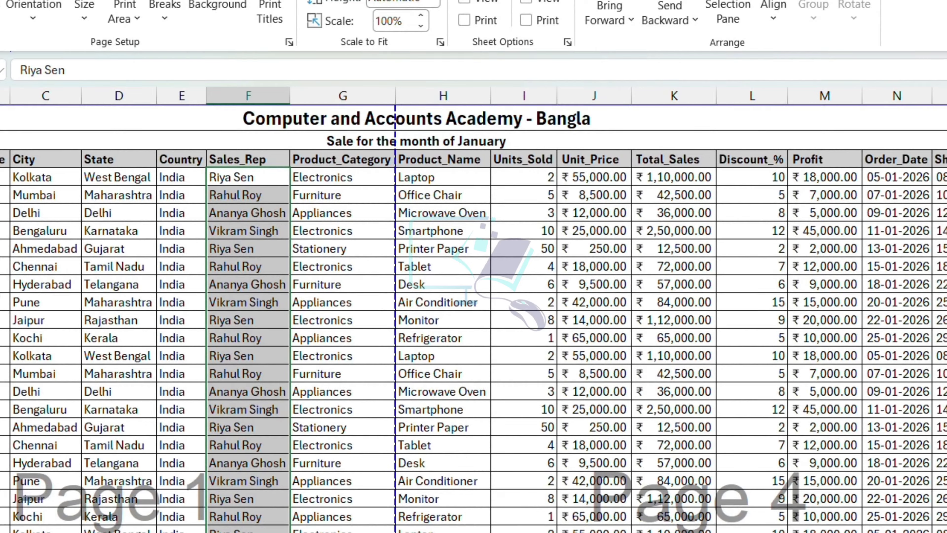
left_click_drag(2, 302, 924, 338)
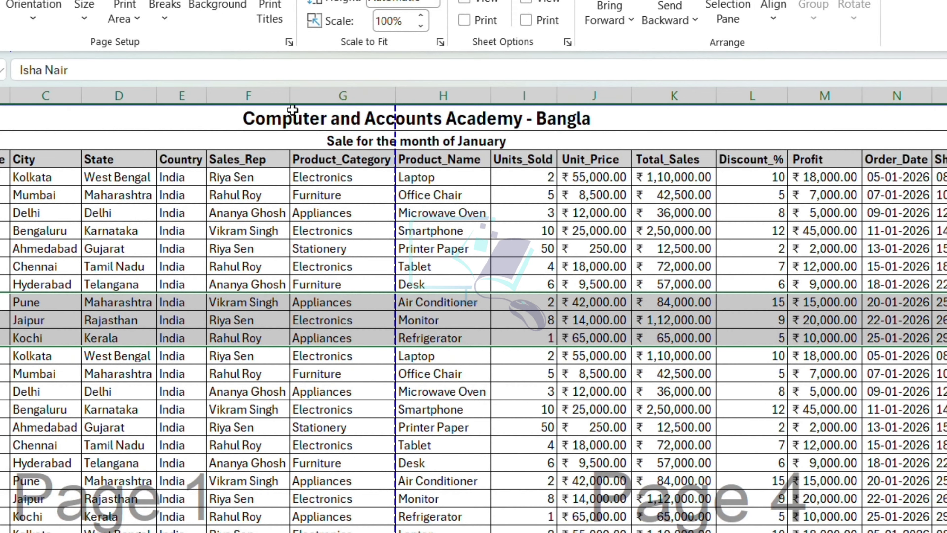
left_click(273, 229)
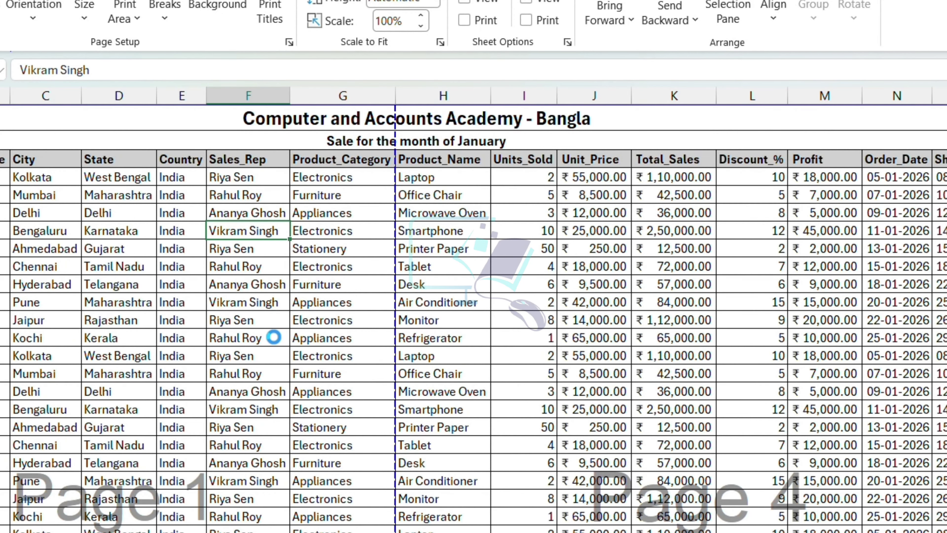
Step: Set the page orientation to Landscape and the paper size to A4 in the sheet's page setup
key("ctrl+p")
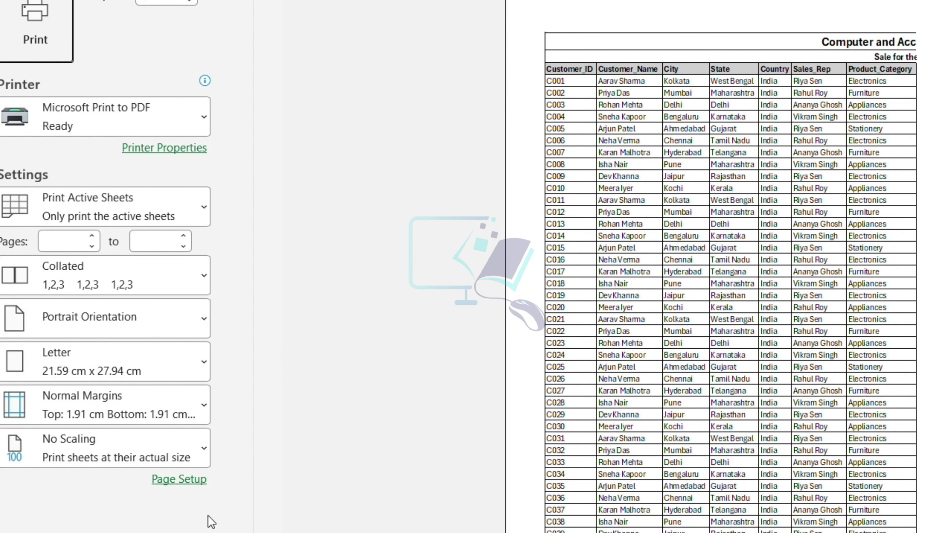
left_click(172, 483)
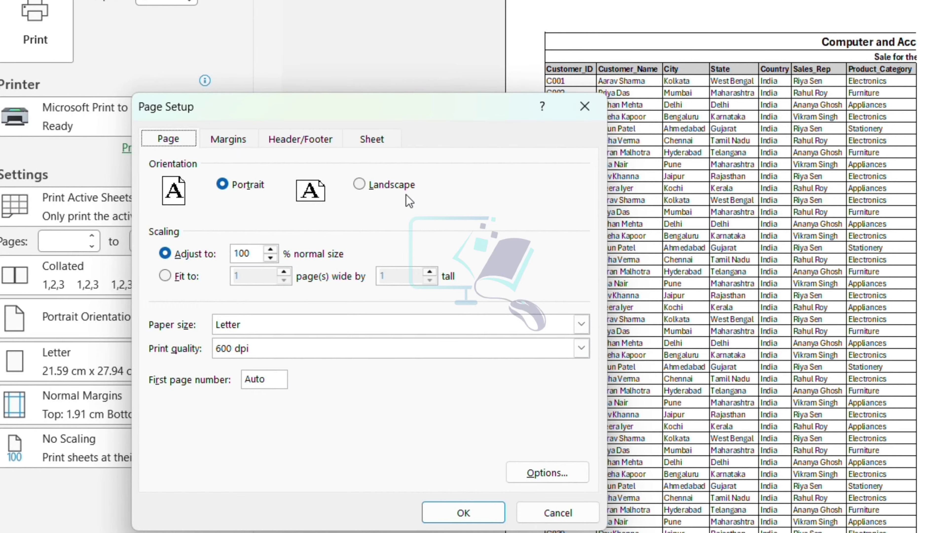
left_click(360, 183)
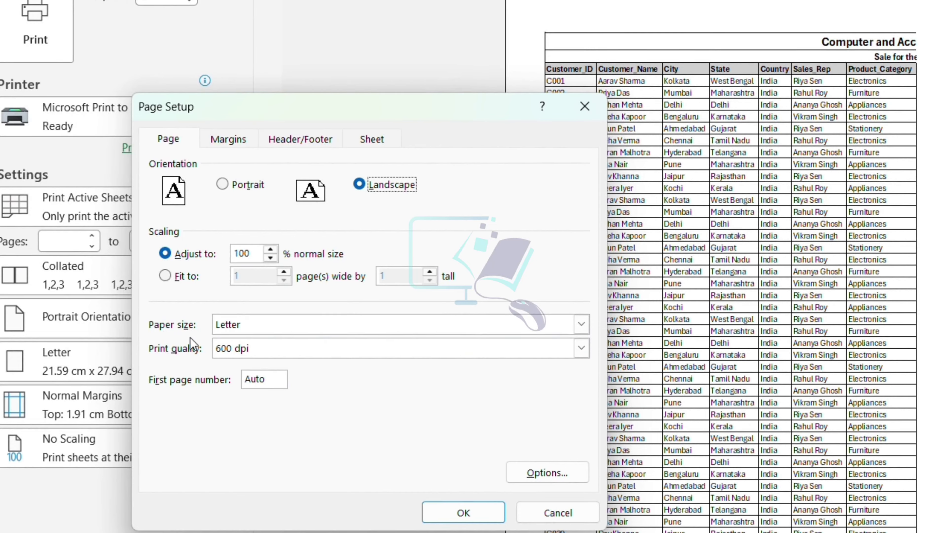
left_click(257, 329)
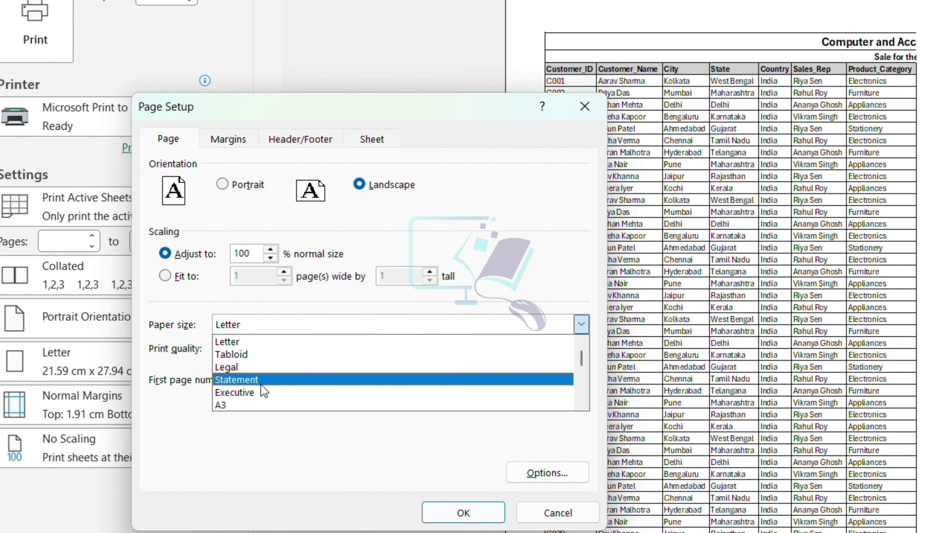
scroll(265, 403, "down", 1)
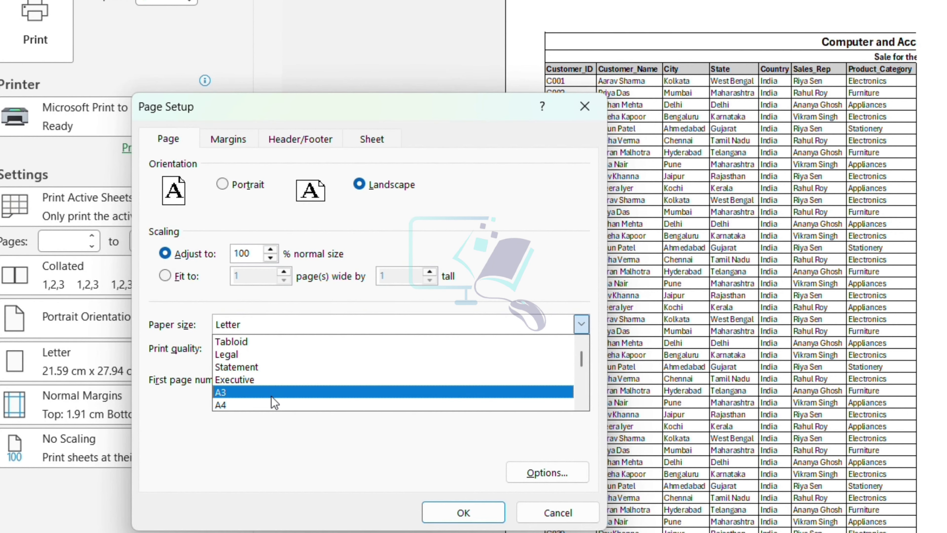
scroll(265, 399, "up", 1)
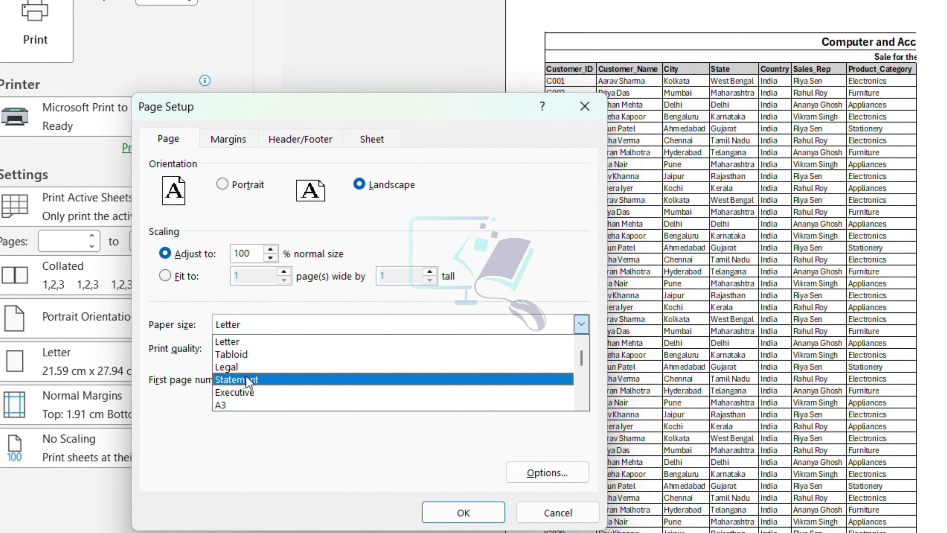
scroll(289, 379, "down", 1)
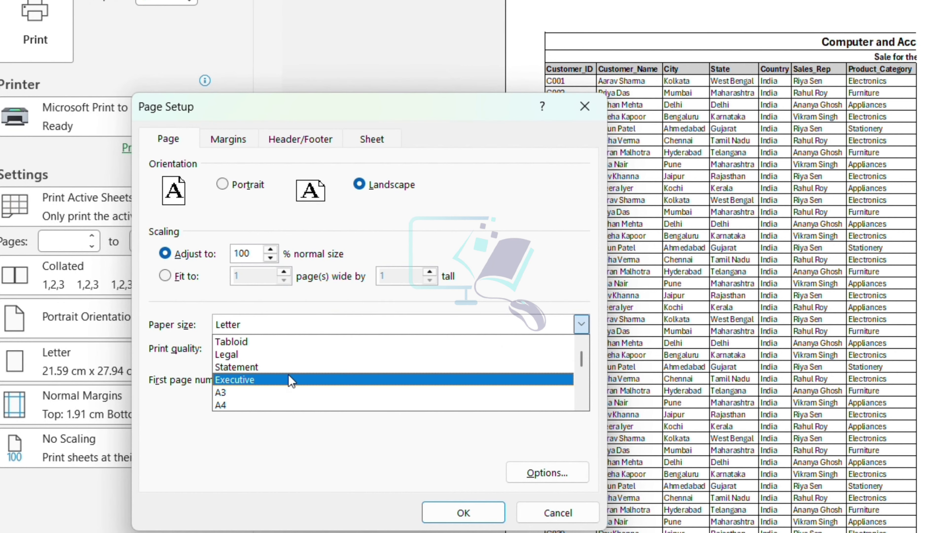
scroll(288, 375, "down", 1)
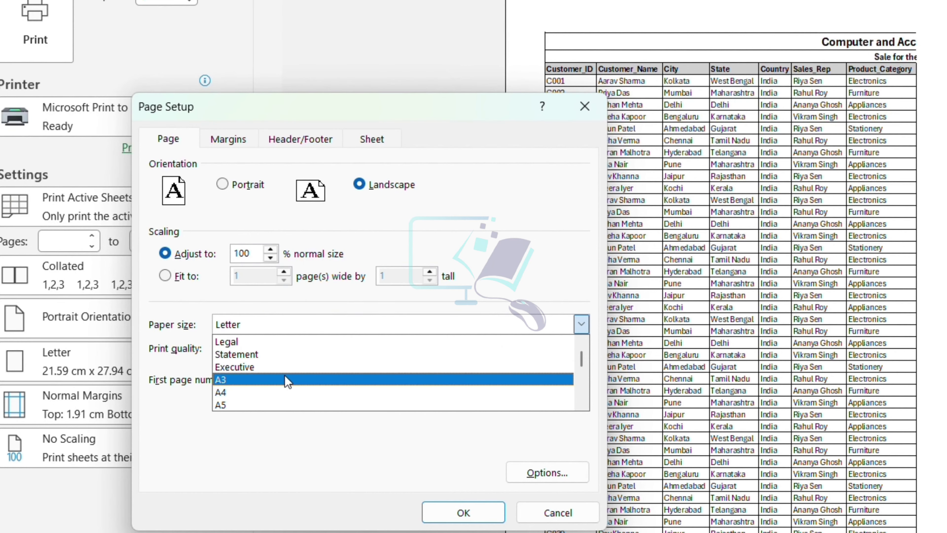
left_click(256, 392)
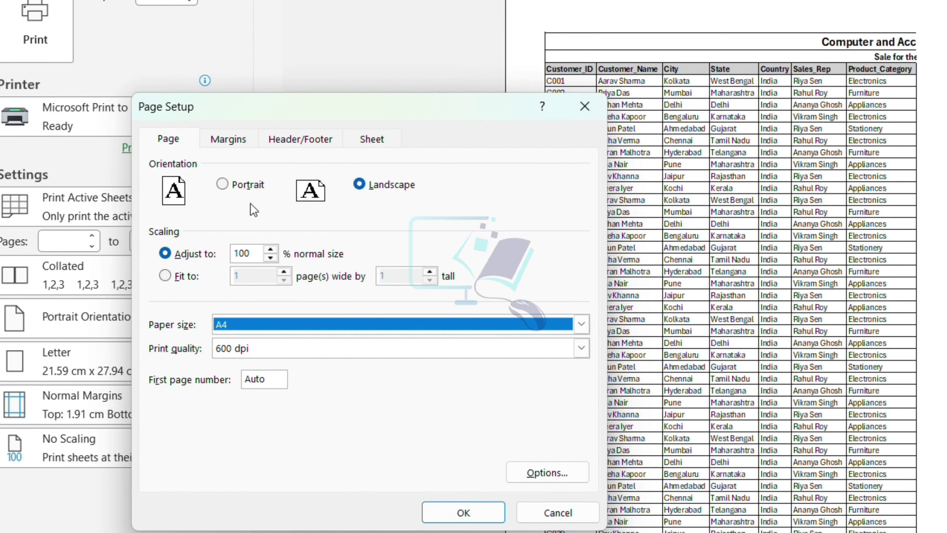
Step: Set the left and right margins to 0.8 and the top and bottom margins to 0.9, and return to the sheet
left_click(239, 138)
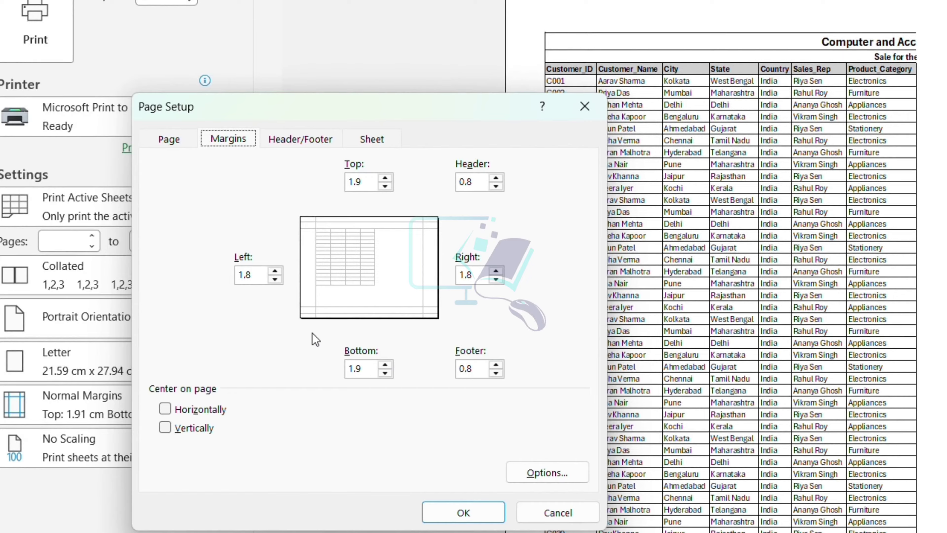
left_click(275, 279)
left_click(275, 278)
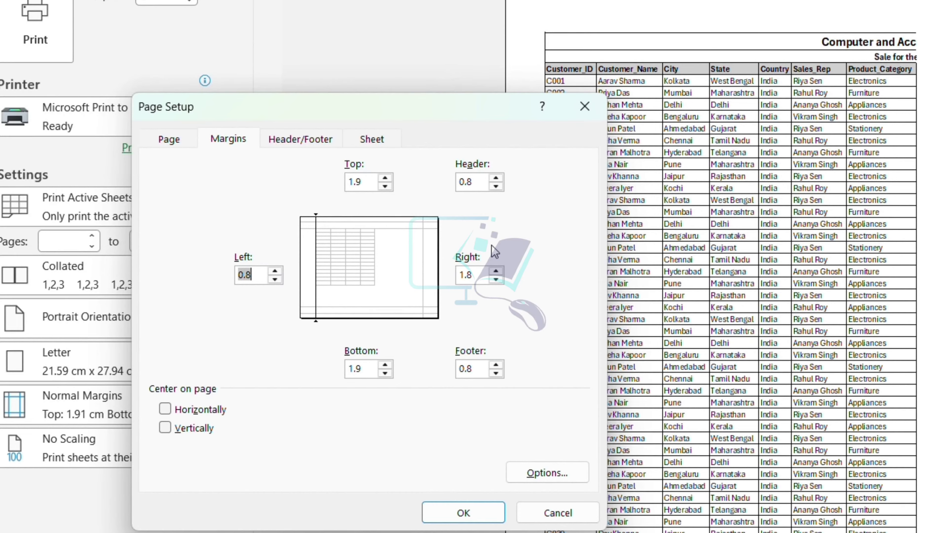
left_click(495, 279)
left_click(496, 279)
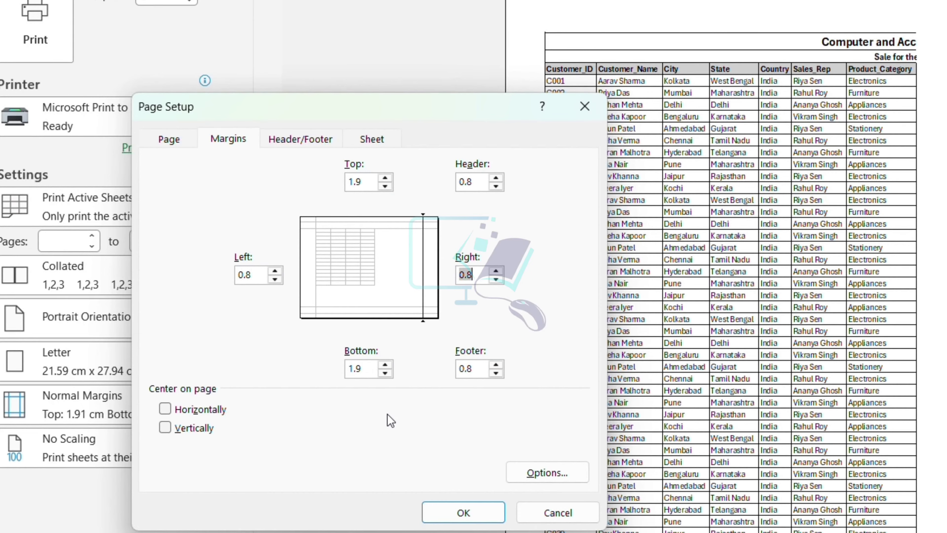
left_click(384, 372)
left_click(384, 373)
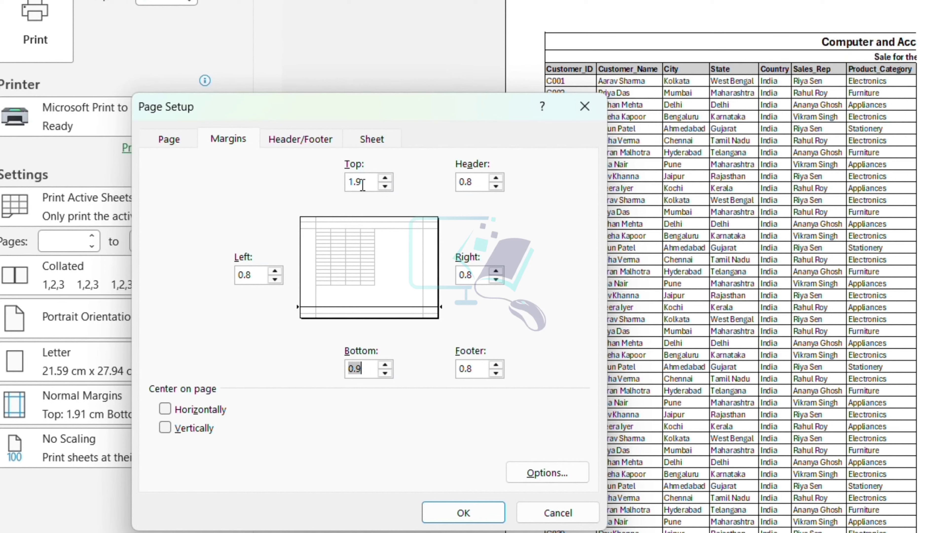
left_click(385, 186)
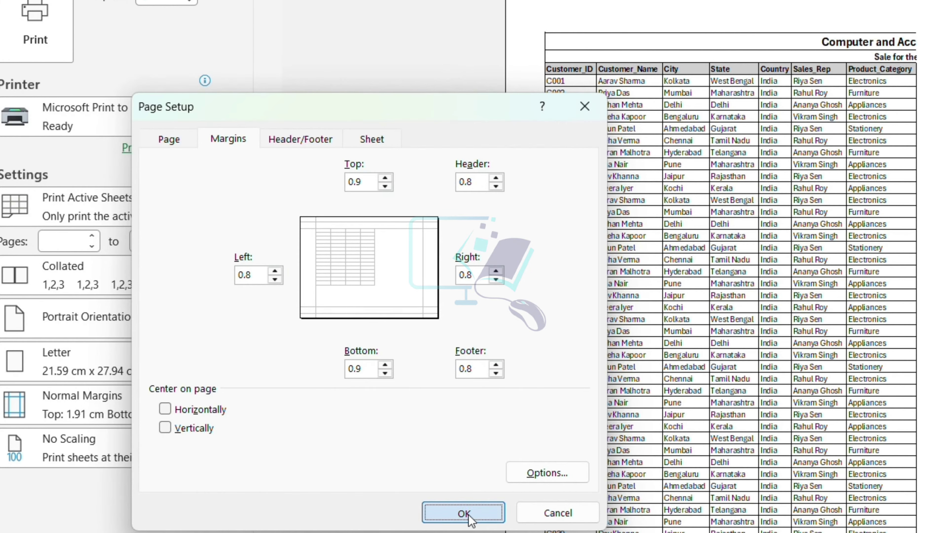
left_click(448, 512)
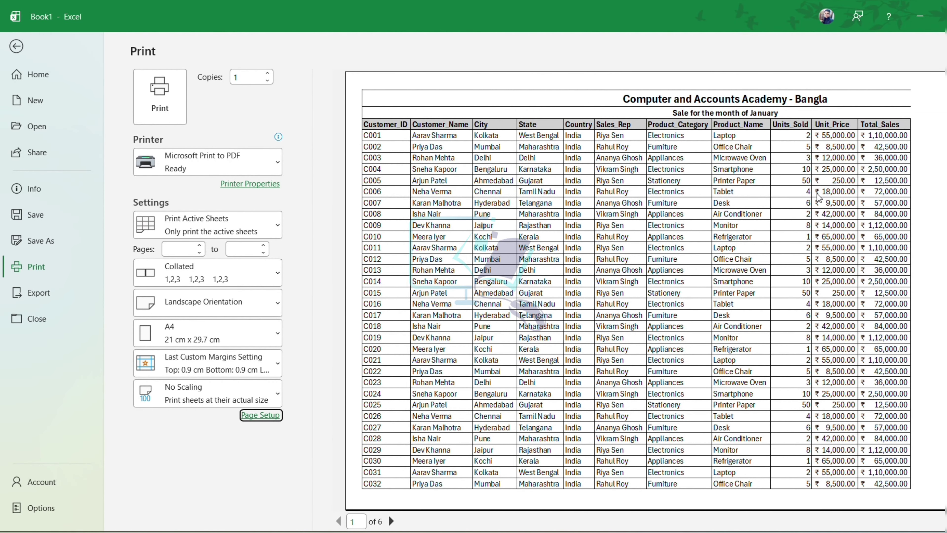
left_click(313, 106)
key("Escape")
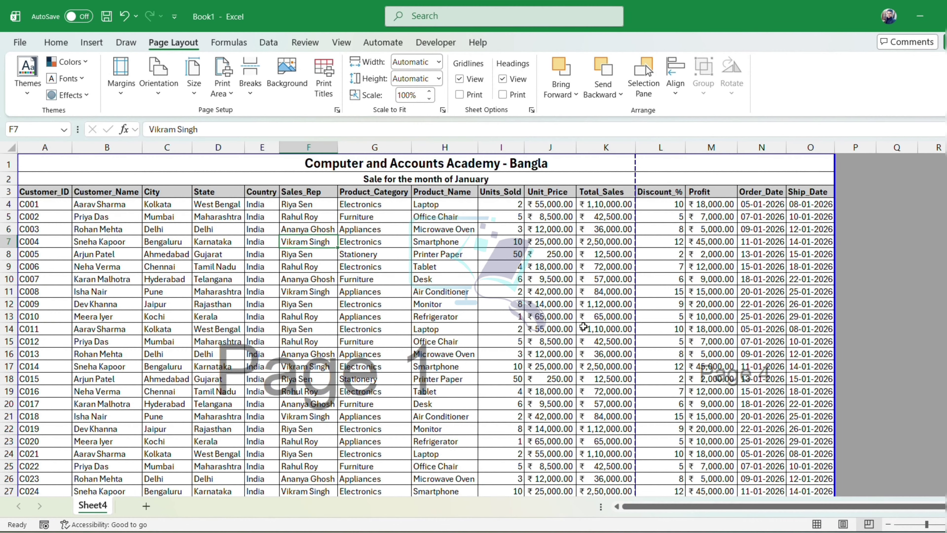
Step: Compare the columns on either side of the vertical page break, A to K and L to O, in the records and header row
scroll(597, 326, "down", 1)
left_click(608, 340)
left_click_drag(619, 316, 54, 318)
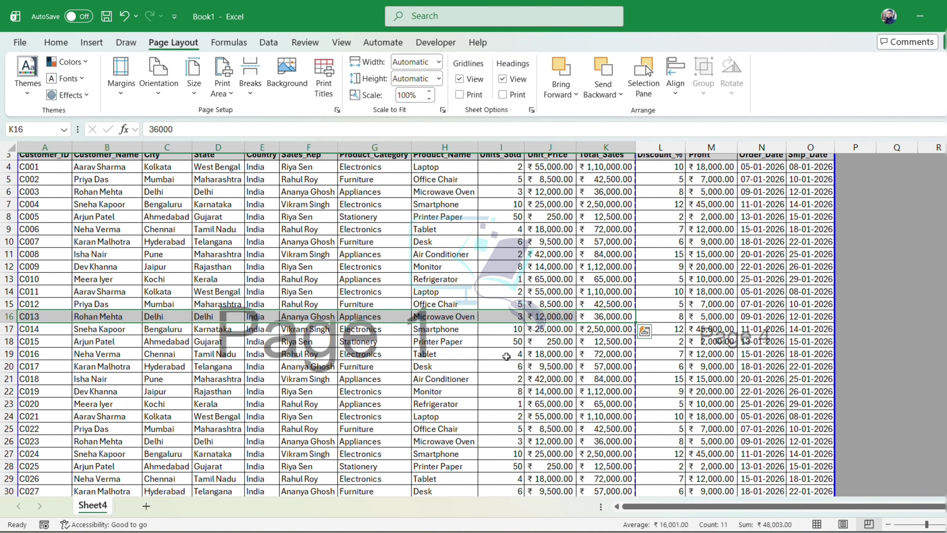
key("Down")
key("Down")
key("Down")
key("Down")
key("Down")
key("Down")
key("Down")
left_click_drag(665, 354, 827, 353)
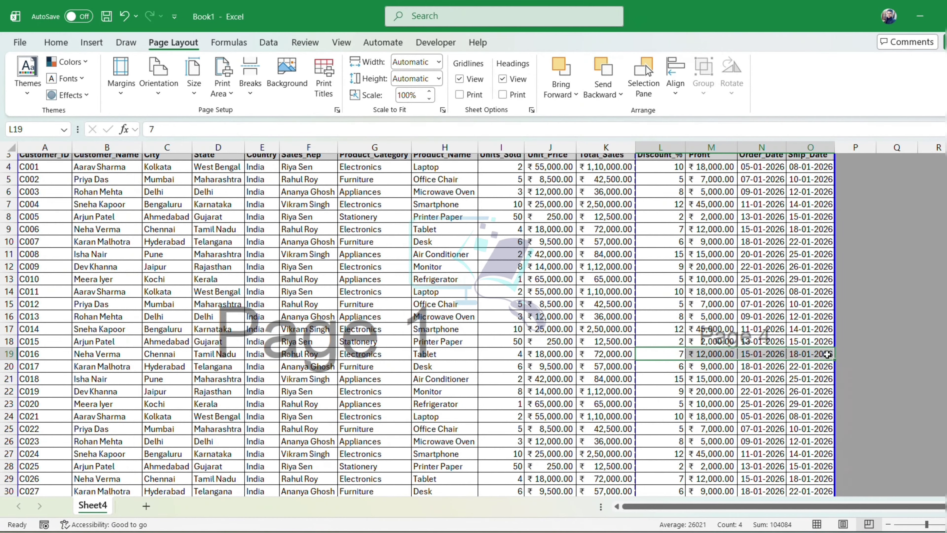
scroll(775, 315, "up", 1)
left_click_drag(664, 195, 797, 193)
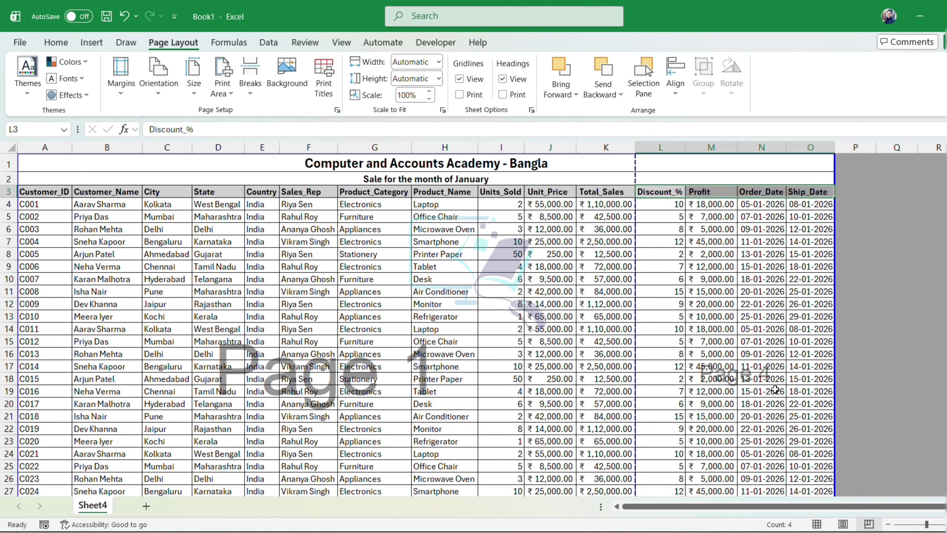
left_click(360, 304)
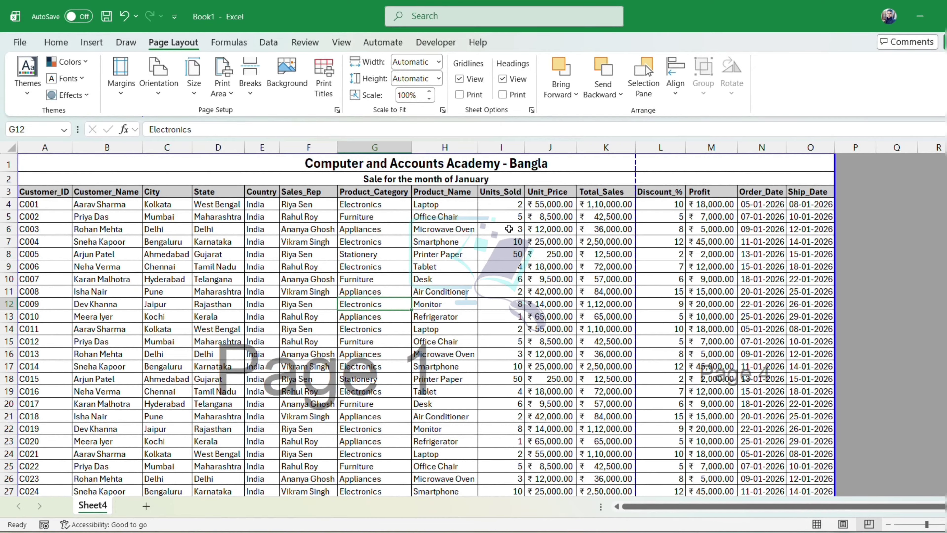
left_click(457, 267)
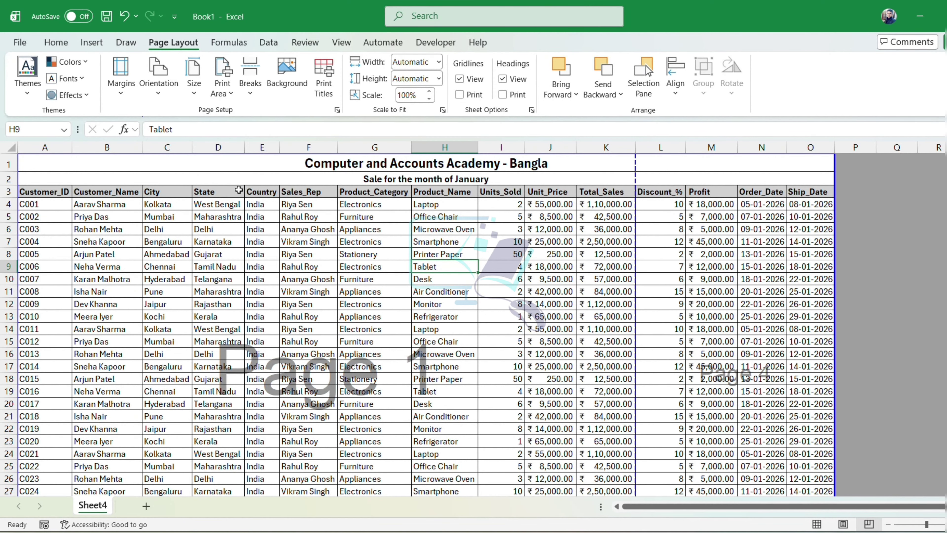
Step: Set the print scaling to fit 1 page wide with the number of pages tall left blank, and return to the sheet
key("ctrl+p")
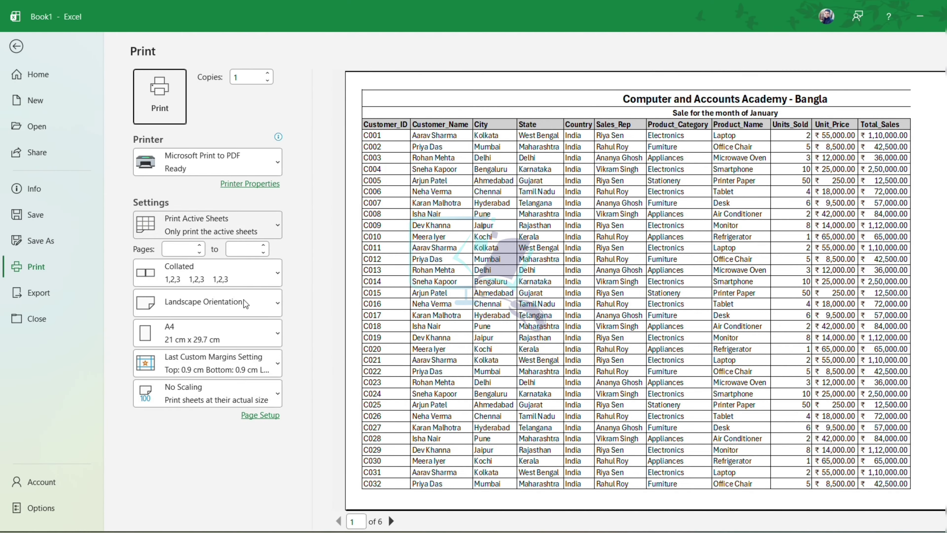
left_click(259, 415)
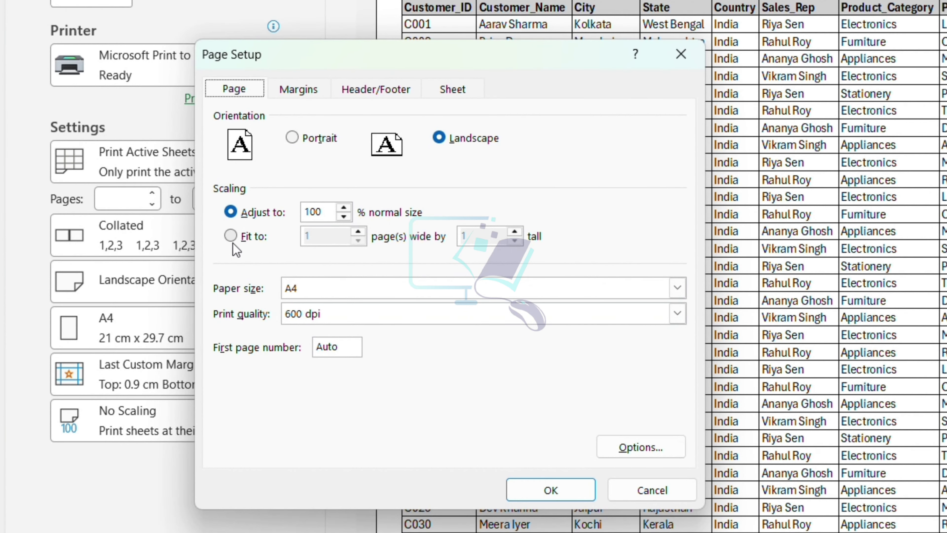
left_click(230, 236)
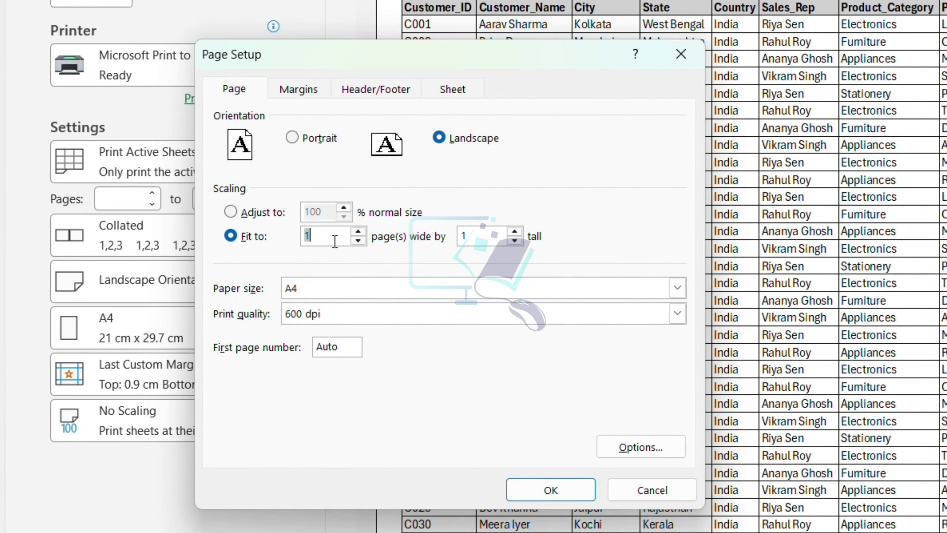
left_click(317, 237)
key("BackSpace")
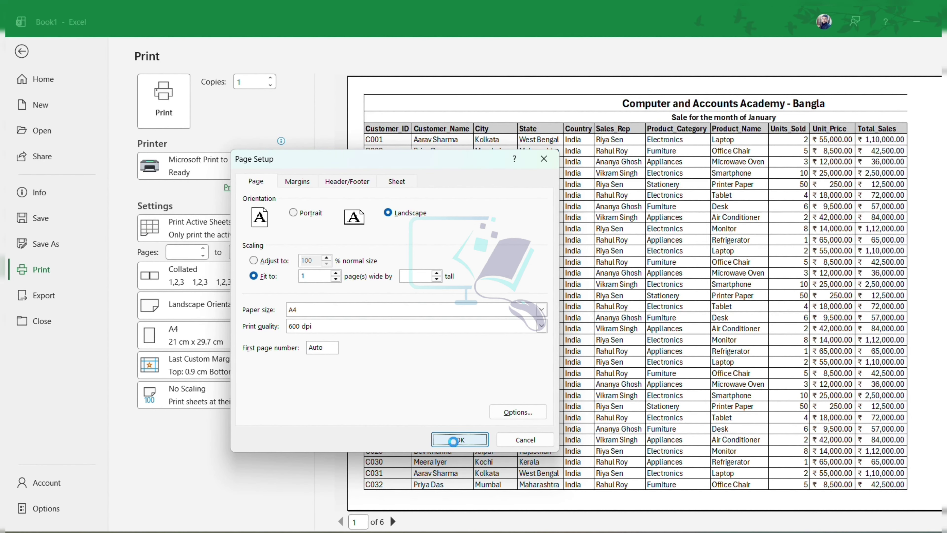
left_click(536, 492)
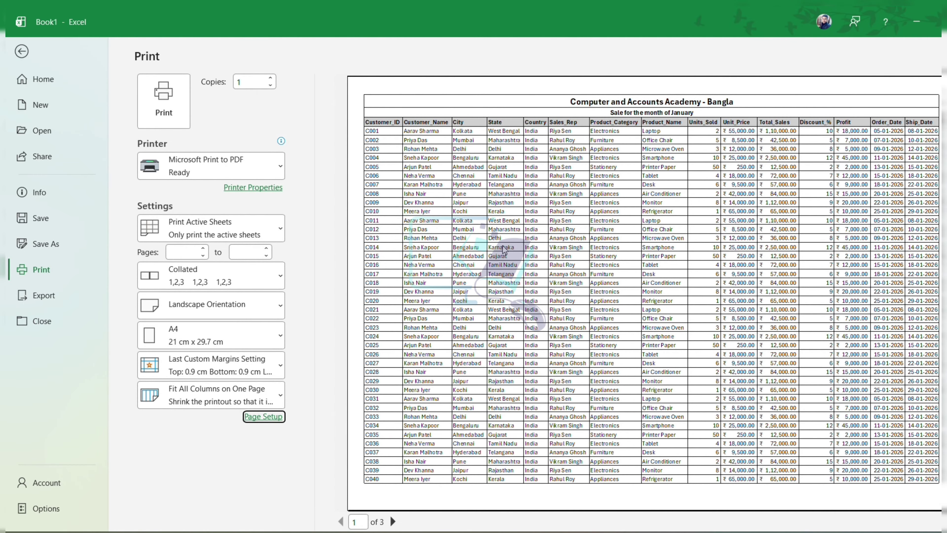
key("Escape")
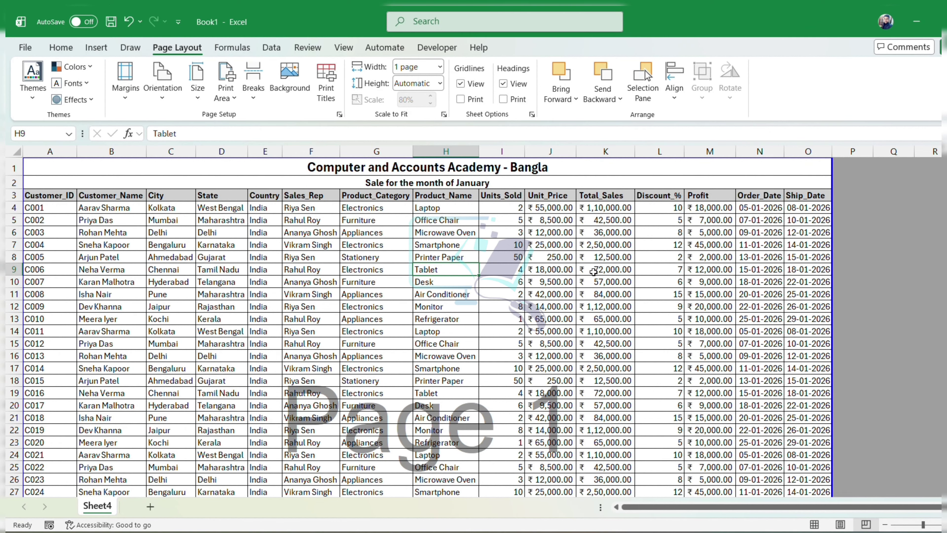
Step: Check the Profit to Ship_Date columns against the print area's edge and locate the first horizontal page break
scroll(632, 333, "down", 1)
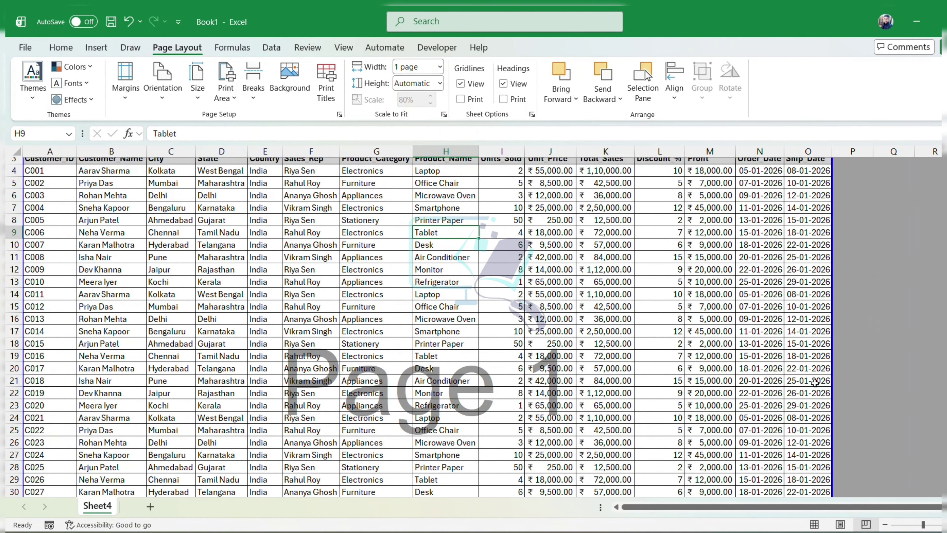
left_click_drag(709, 393, 807, 391)
scroll(701, 202, "up", 1)
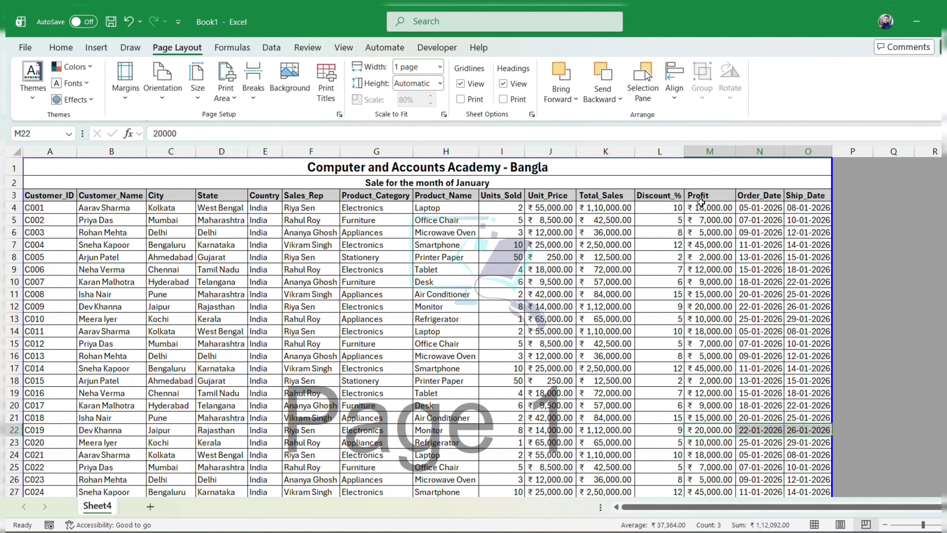
left_click_drag(701, 204, 798, 199)
left_click(770, 281)
left_click(727, 344)
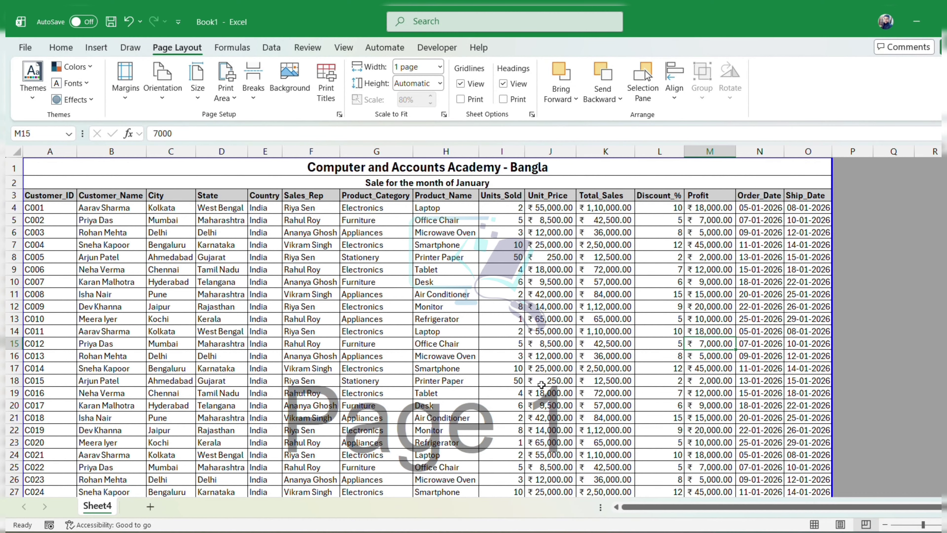
scroll(541, 384, "down", 1)
scroll(541, 384, "down", 9)
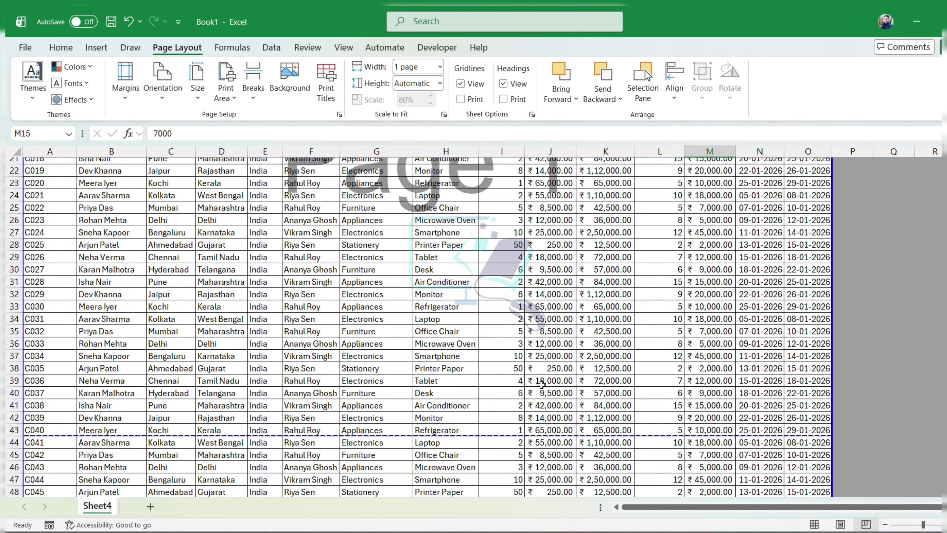
scroll(541, 384, "up", 9)
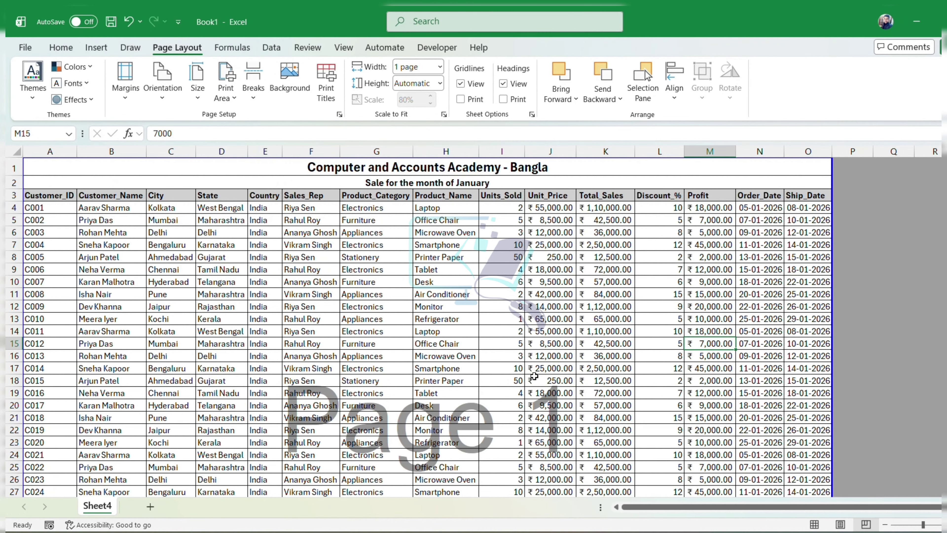
left_click(503, 359)
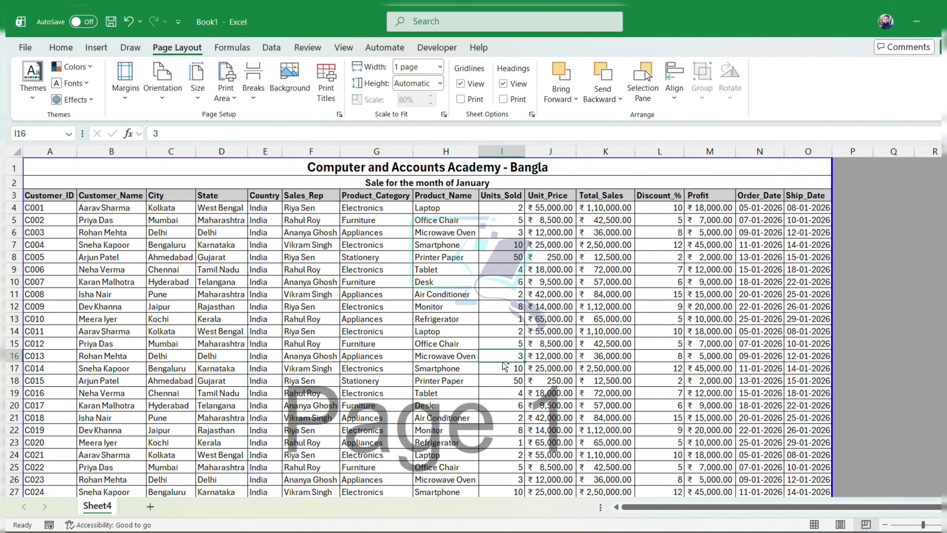
Step: Preview the printout through to its last page
key("ctrl+p")
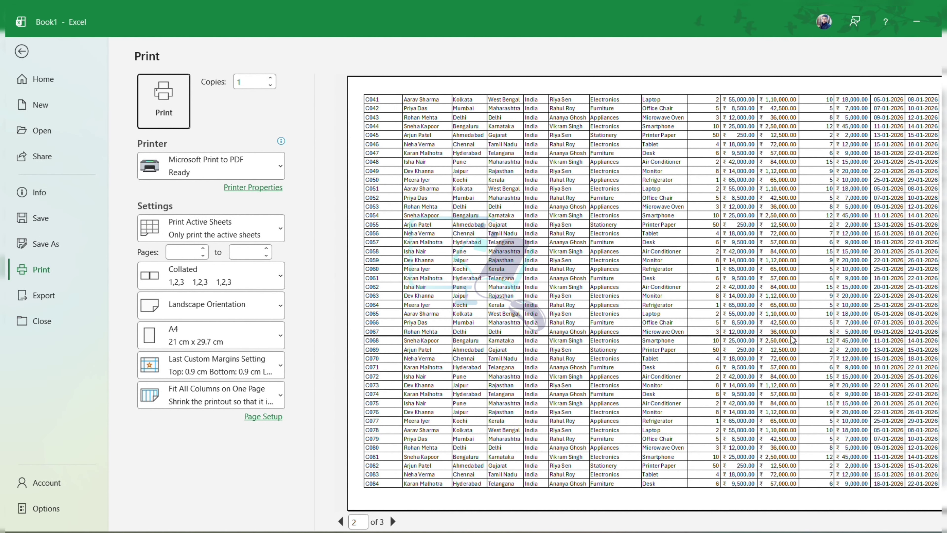
scroll(732, 351, "down", 1)
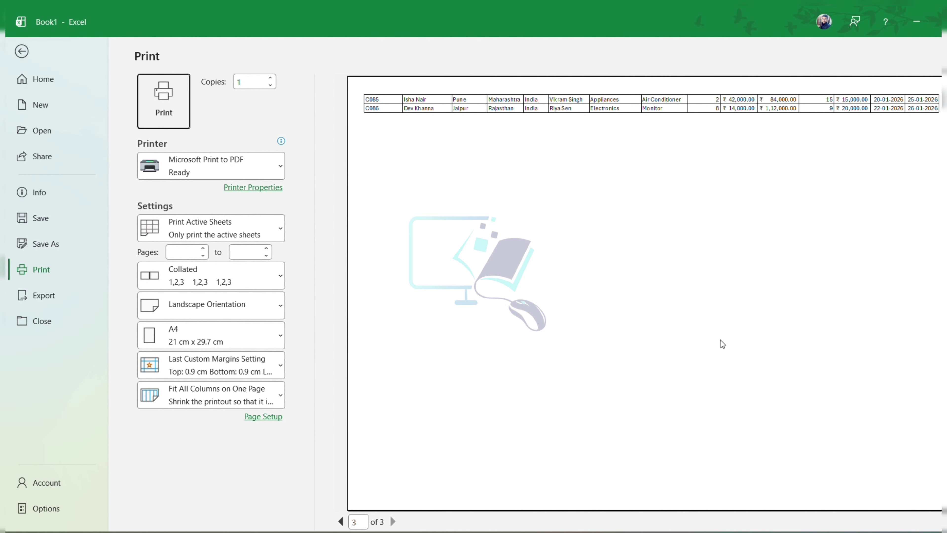
Step: Compare the top rows of all three pages in the print preview for title and column headings, and return to the sheet
scroll(721, 344, "up", 2)
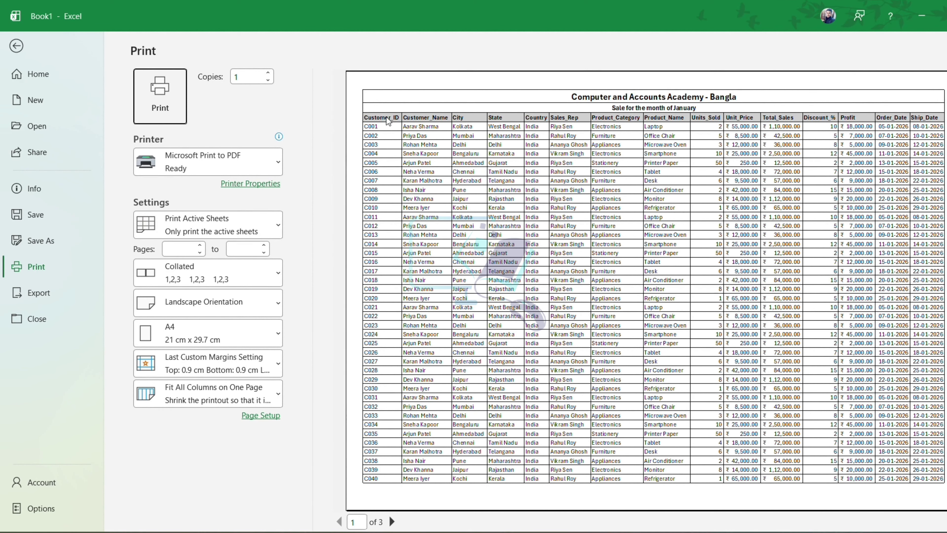
scroll(664, 262, "down", 1)
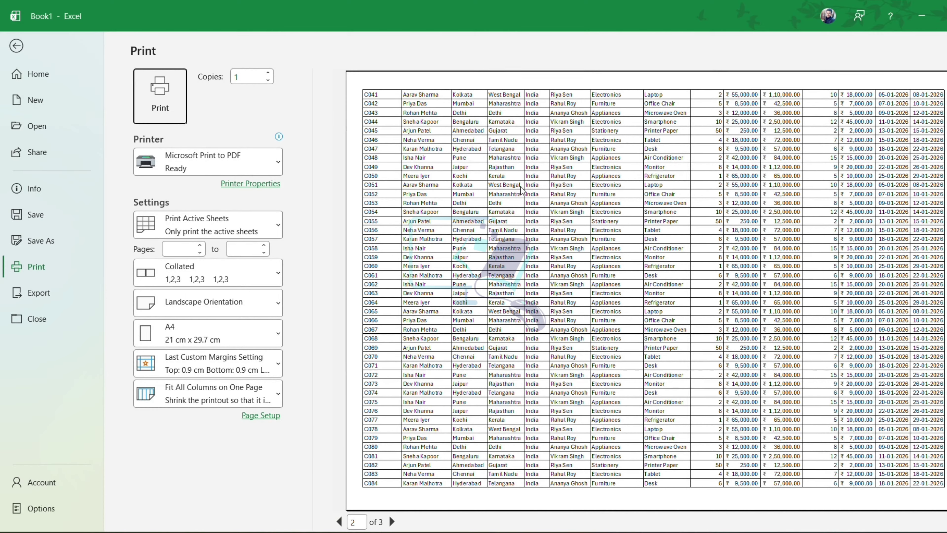
scroll(618, 214, "up", 1)
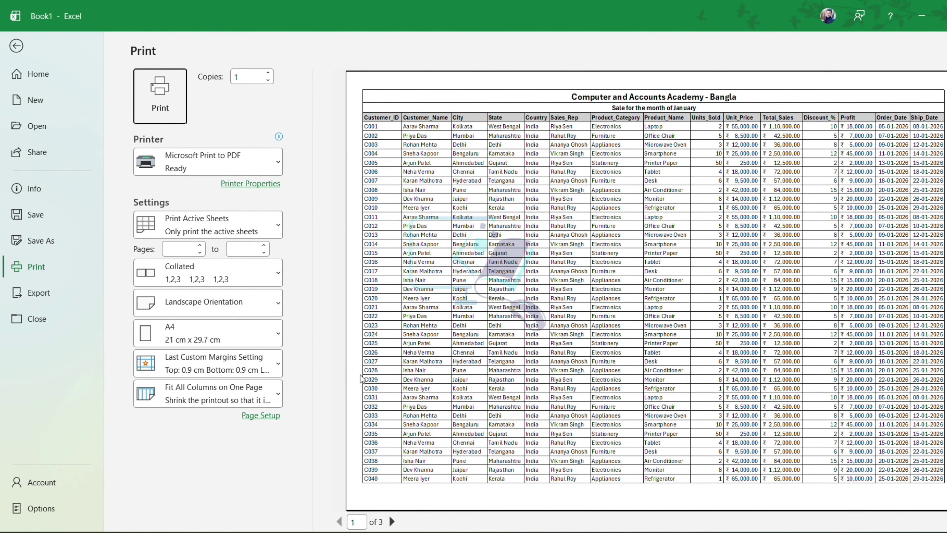
scroll(559, 222, "down", 2)
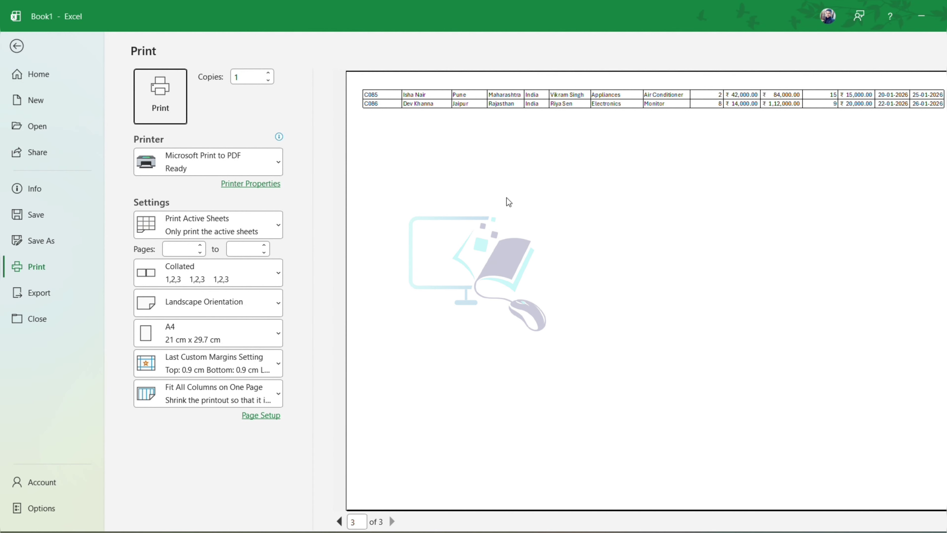
key("Escape")
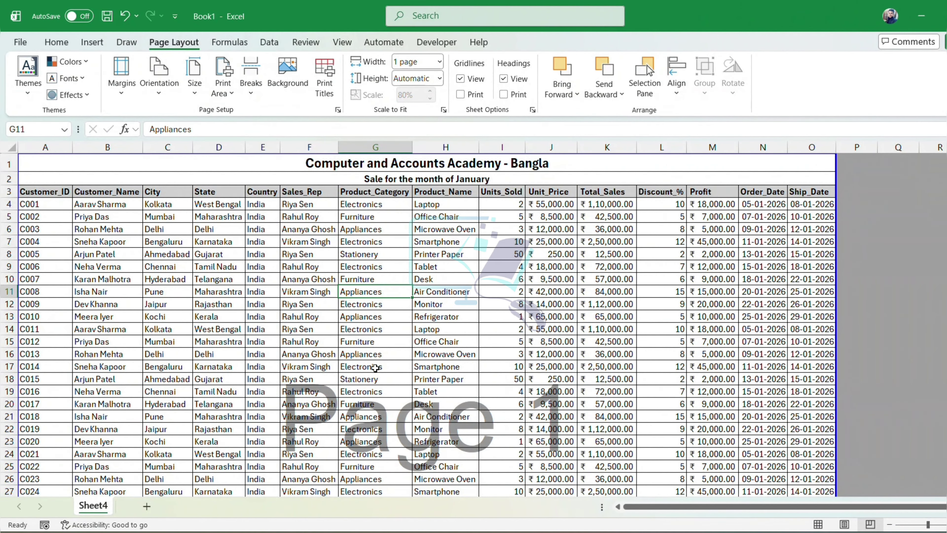
left_click(373, 378)
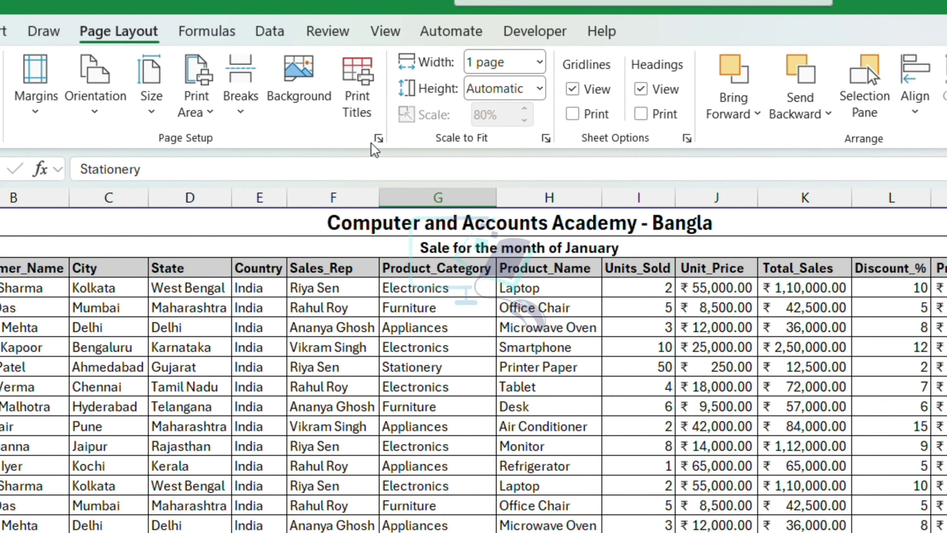
Step: Set the print titles to repeat rows $1:$3, covering both title lines and the column headers, at the top of every page
left_click(326, 95)
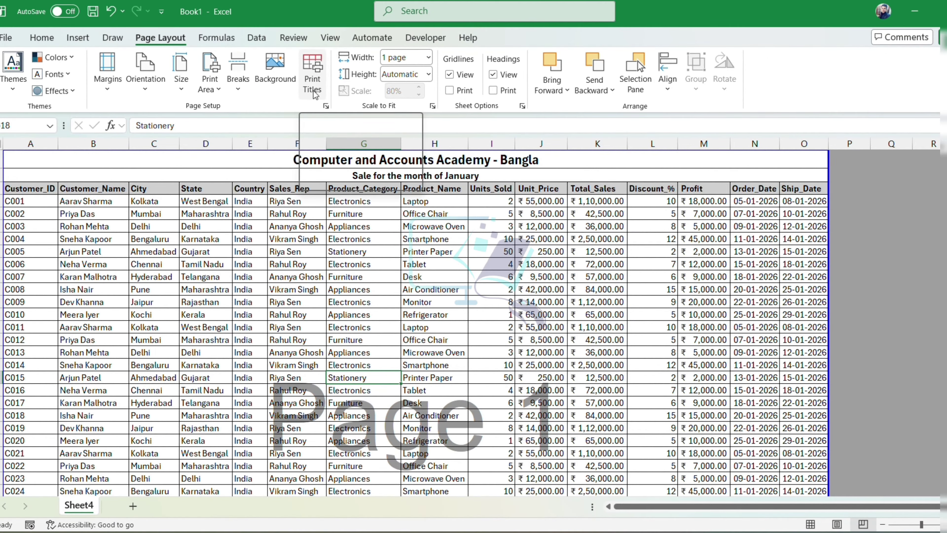
left_click(313, 93)
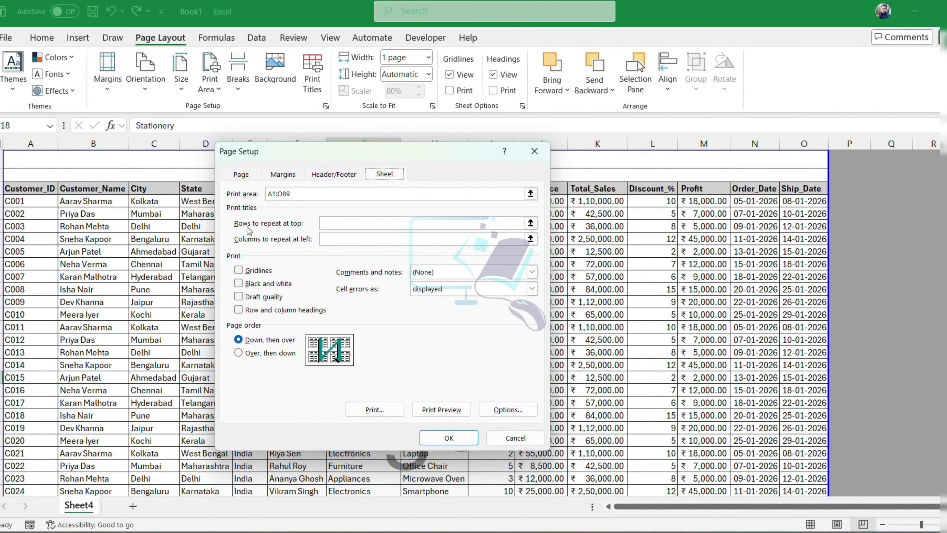
left_click(350, 223)
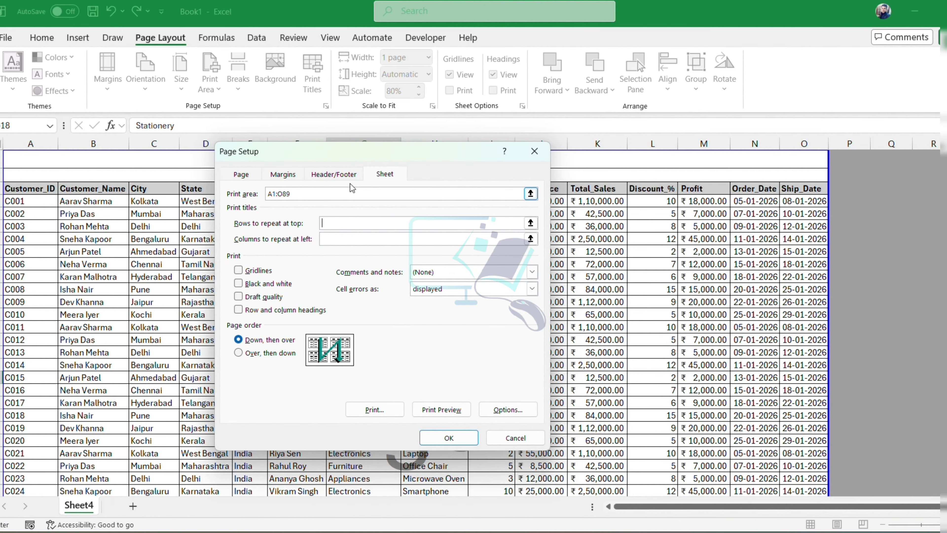
left_click_drag(362, 157, 720, 170)
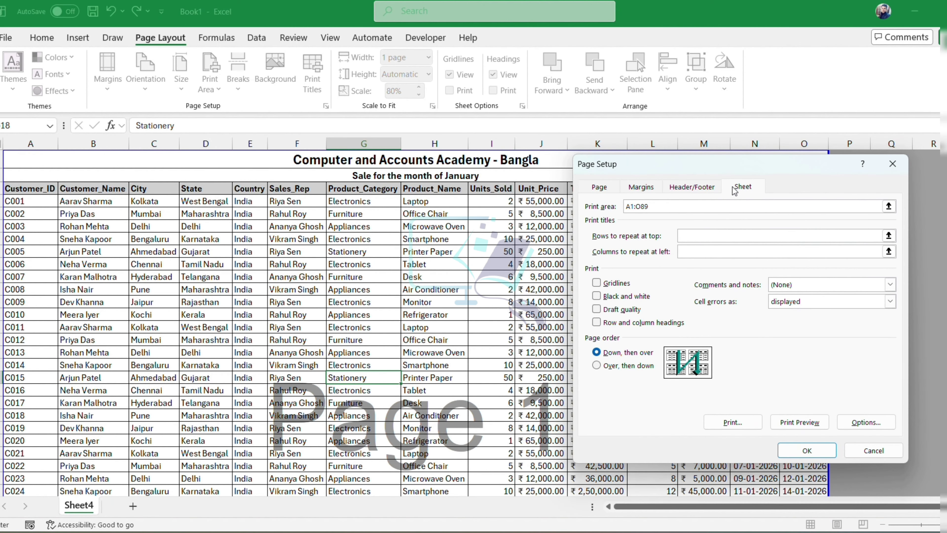
left_click(888, 235)
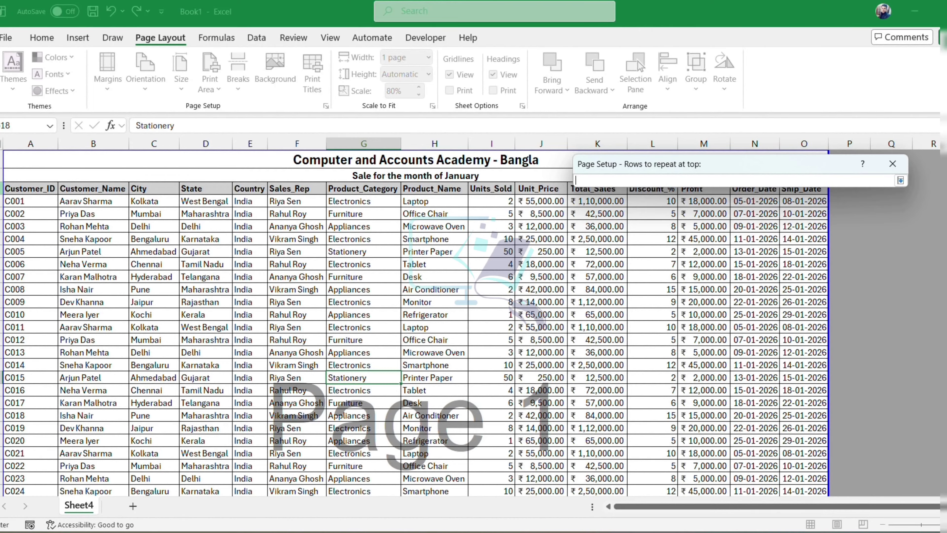
left_click(1, 189)
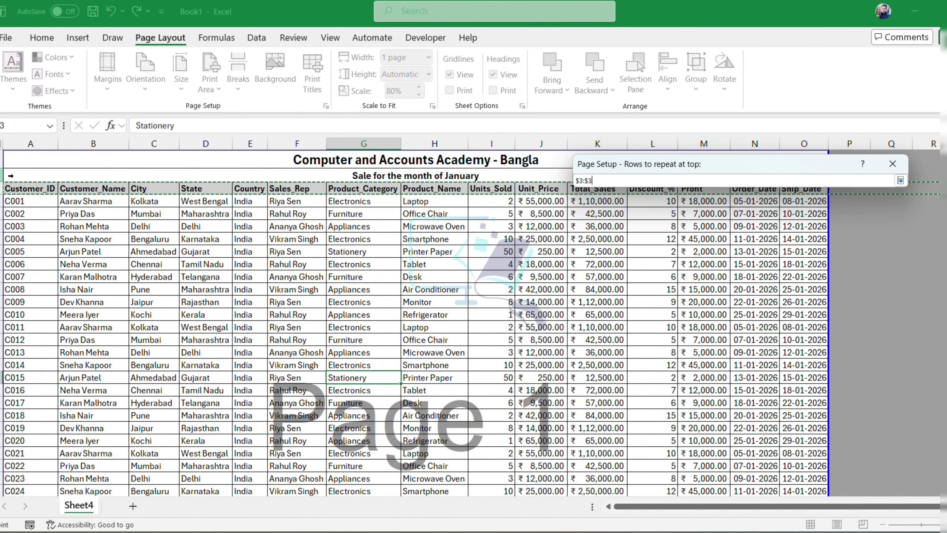
left_click_drag(3, 161, 3, 189)
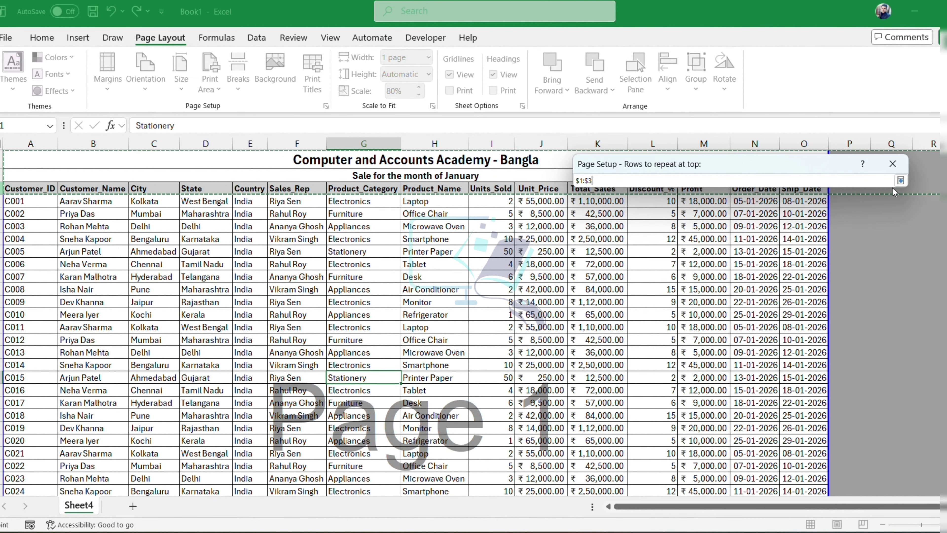
left_click(900, 180)
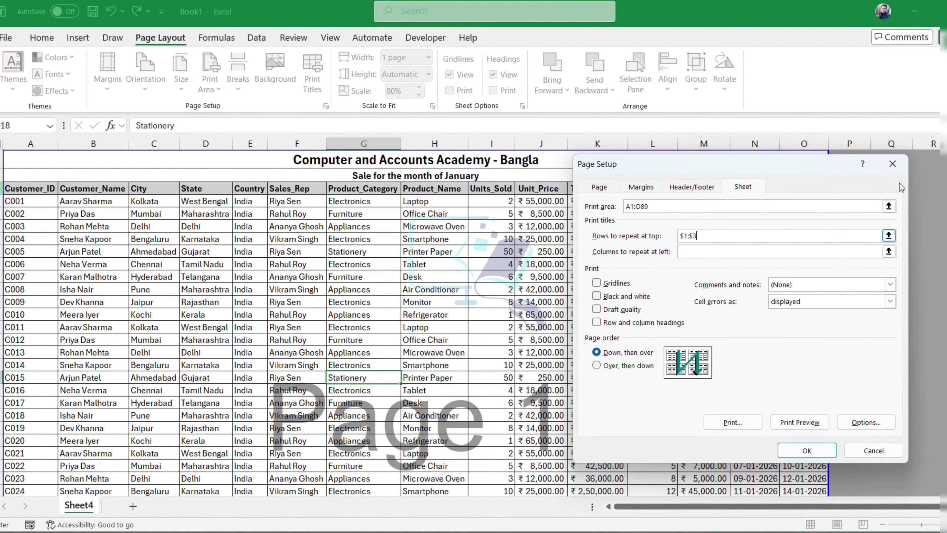
left_click(817, 455)
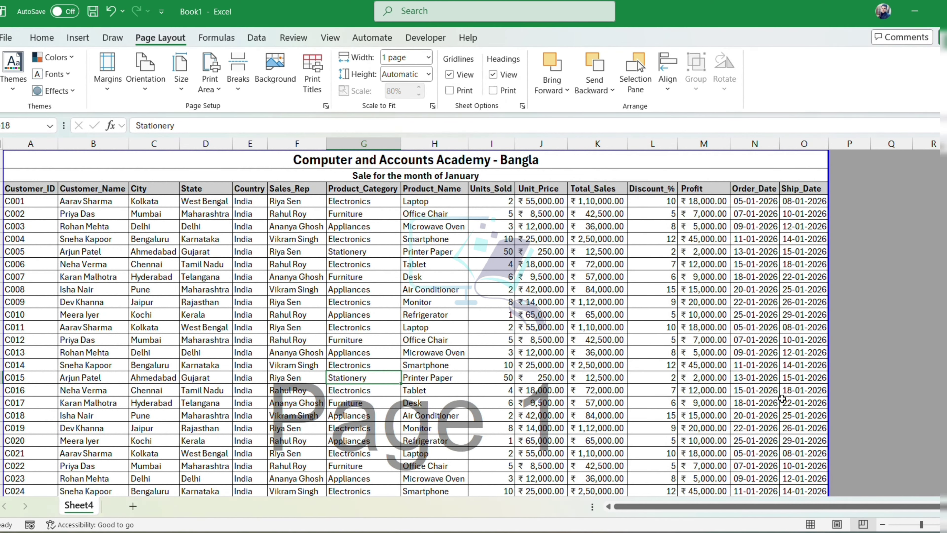
Step: Preview pages 2 and 3 of the printout to check the repeated title rows, and return to the sheet
left_click(591, 288)
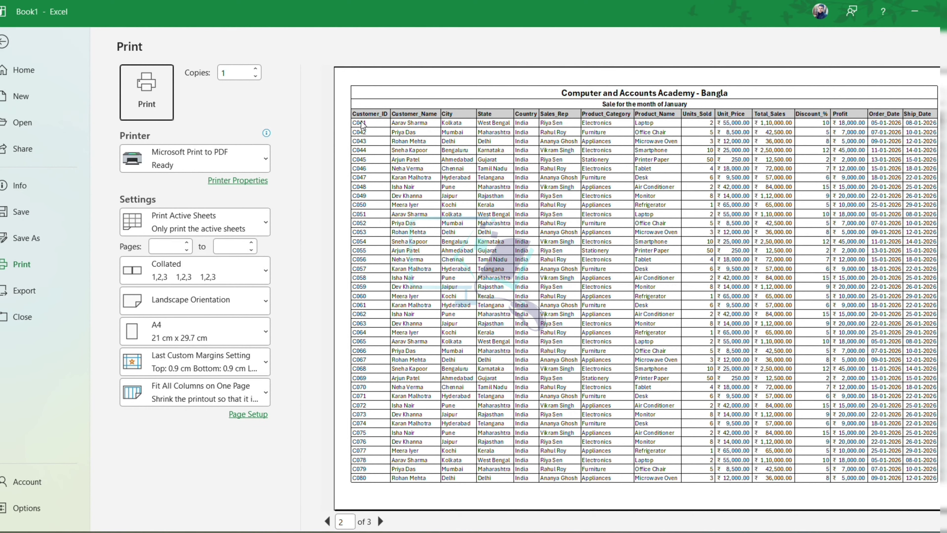
left_click(344, 522)
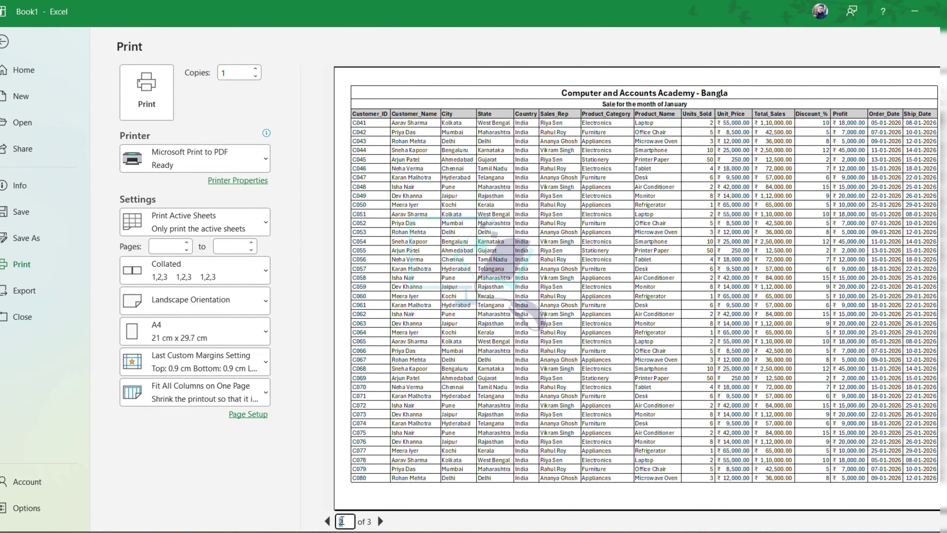
left_click(435, 387)
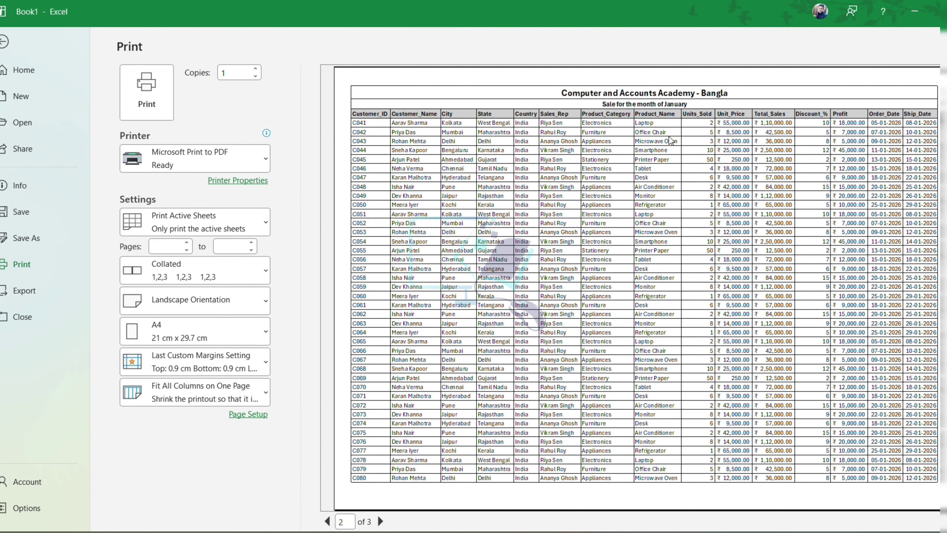
scroll(691, 258, "down", 1)
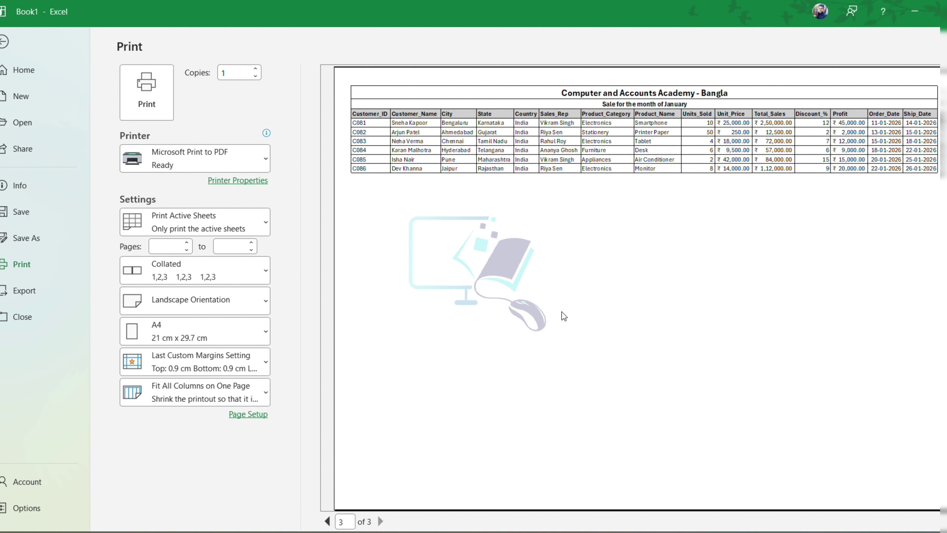
key("Escape")
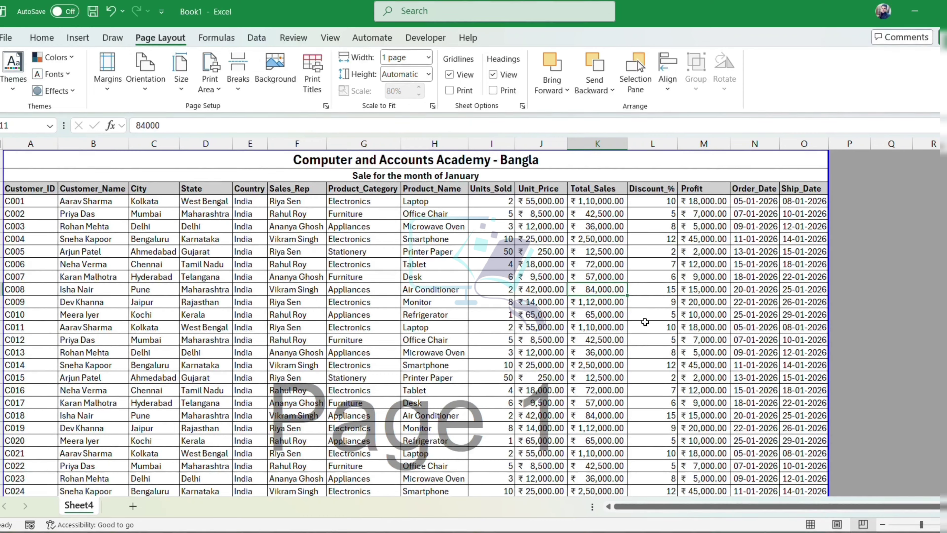
Step: Locate the page break between pages 2 and 3 on the sheet
left_click(371, 327)
scroll(381, 361, "down", 19)
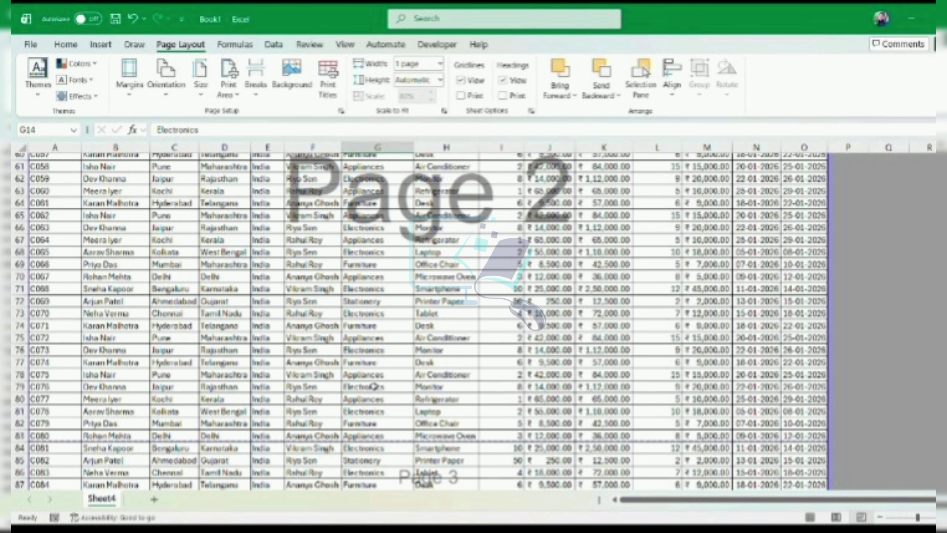